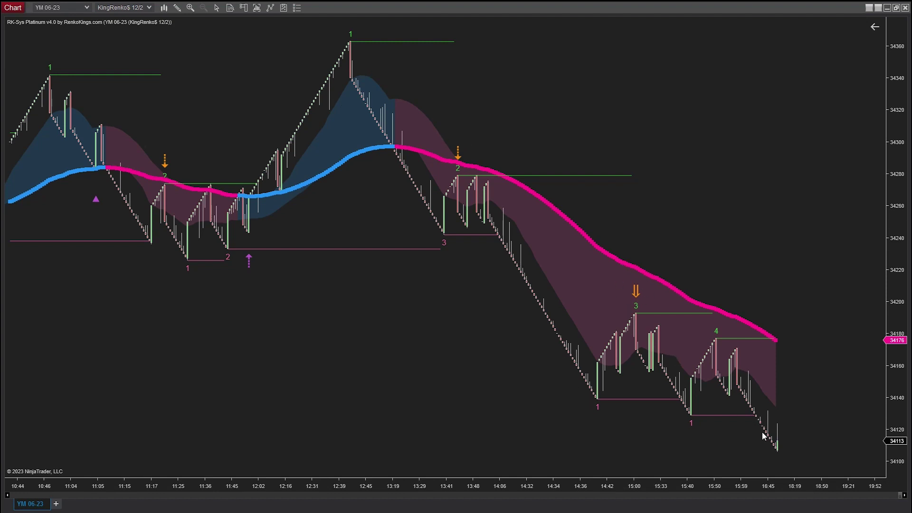
# Show the latest bar's data values and open the chart's Indicators dialog, moving it into view.
pyautogui.middleClick(777, 261)
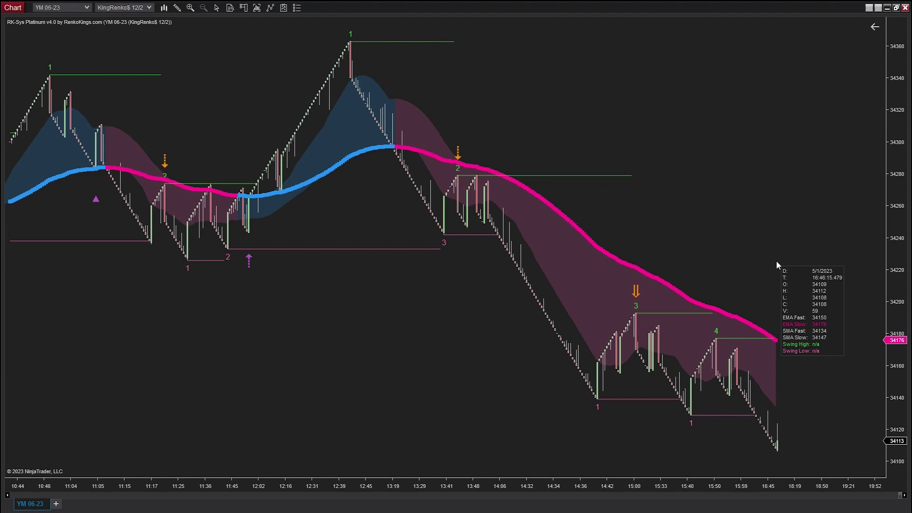
pyautogui.rightClick(614, 99)
pyautogui.click(654, 158)
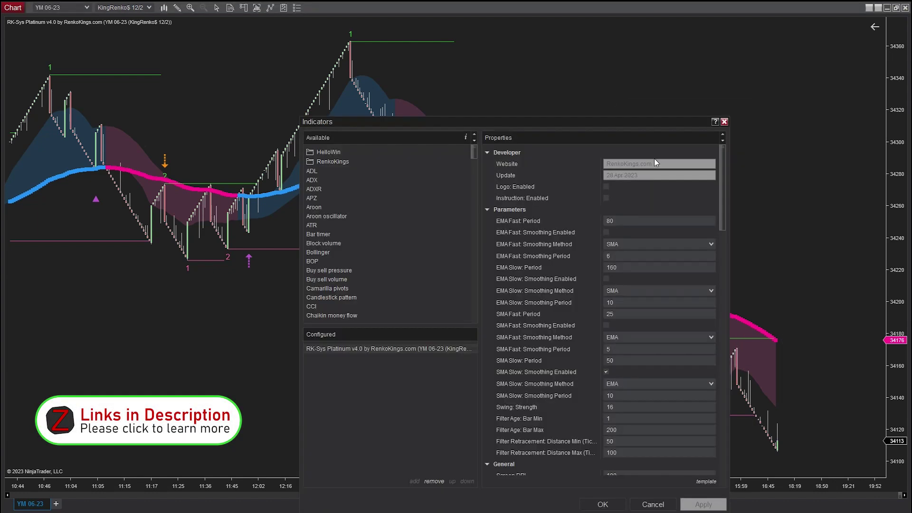
pyautogui.moveTo(597, 118); pyautogui.dragTo(579, 53)
# Scroll through the RK-Sys Platinum properties list, then expand the HelloWin group.
pyautogui.scroll(-1, 614, 258)
pyautogui.scroll(-20, 614, 259)
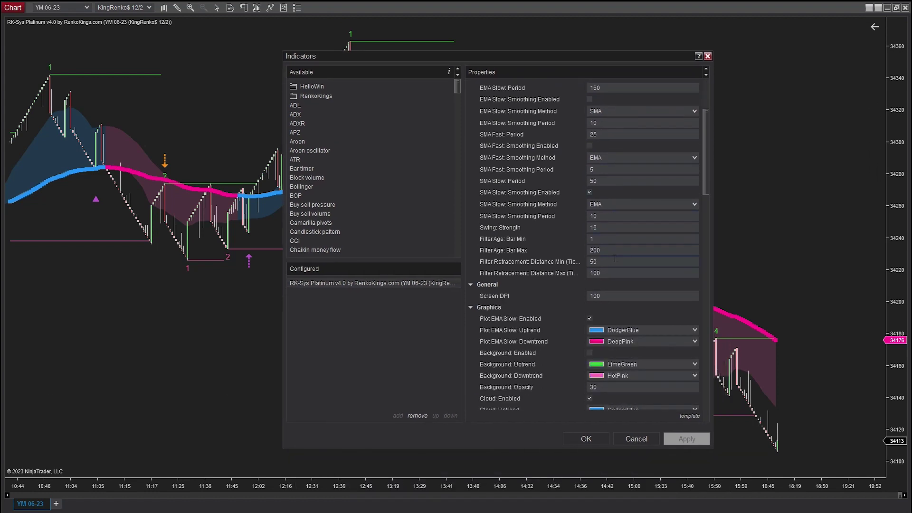
pyautogui.scroll(-1, 616, 257)
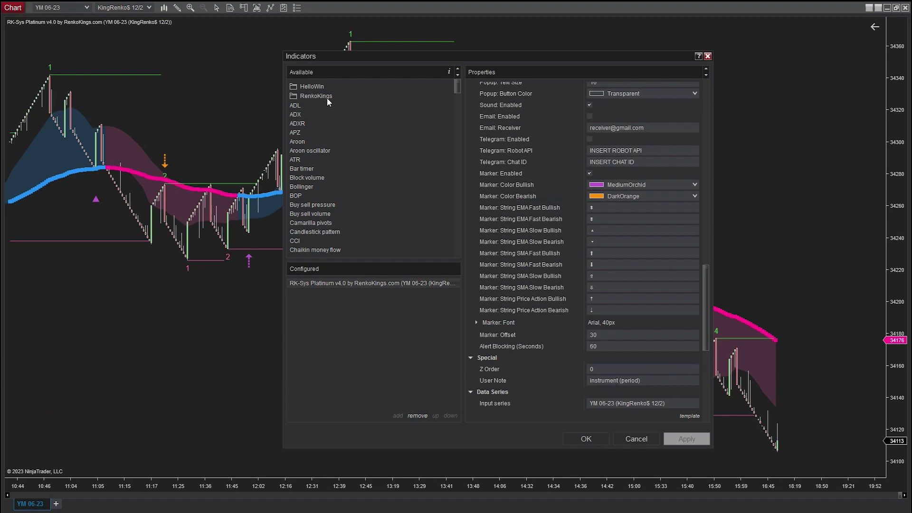
pyautogui.click(319, 87)
# Add HelloWin with Logo and Instruction unchecked and Round-Turn Commission 1, and apply it.
pyautogui.click(321, 97)
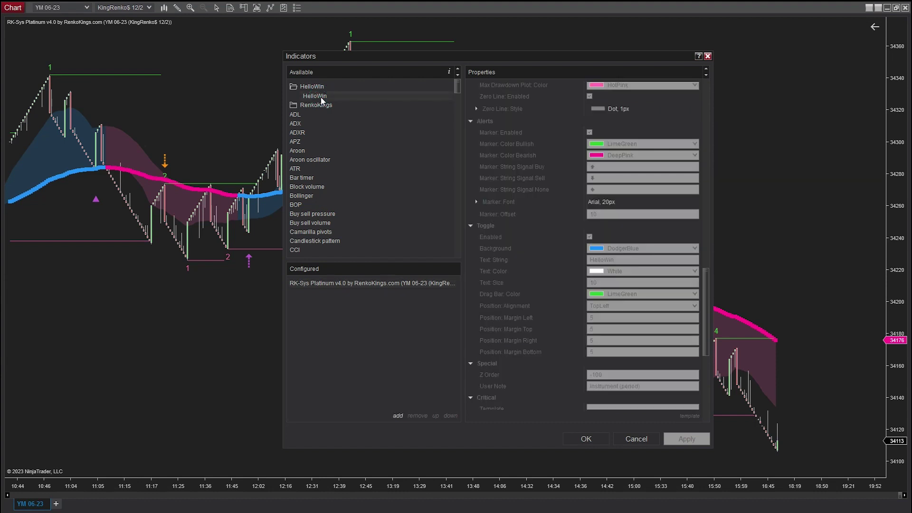
pyautogui.doubleClick(321, 97)
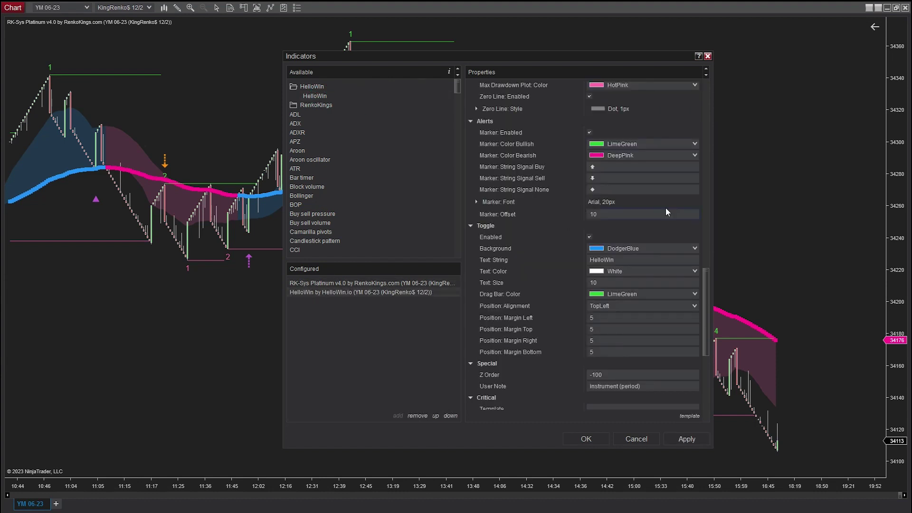
pyautogui.moveTo(707, 283); pyautogui.dragTo(706, 94)
pyautogui.click(590, 121)
pyautogui.click(589, 132)
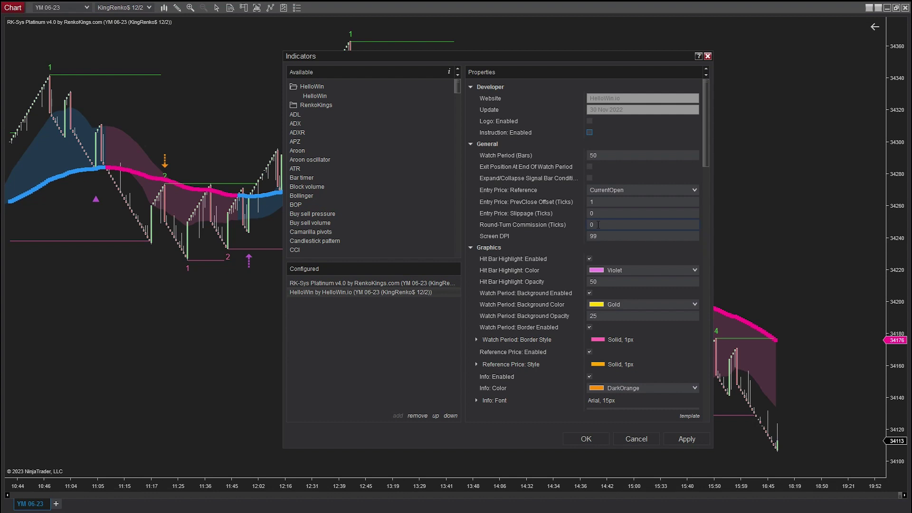
pyautogui.click(600, 224)
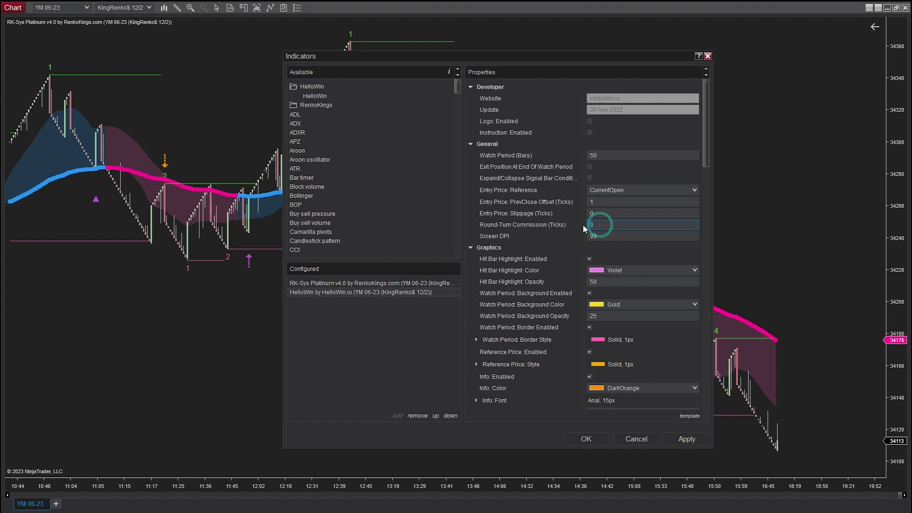
pyautogui.write('1')
pyautogui.click(591, 438)
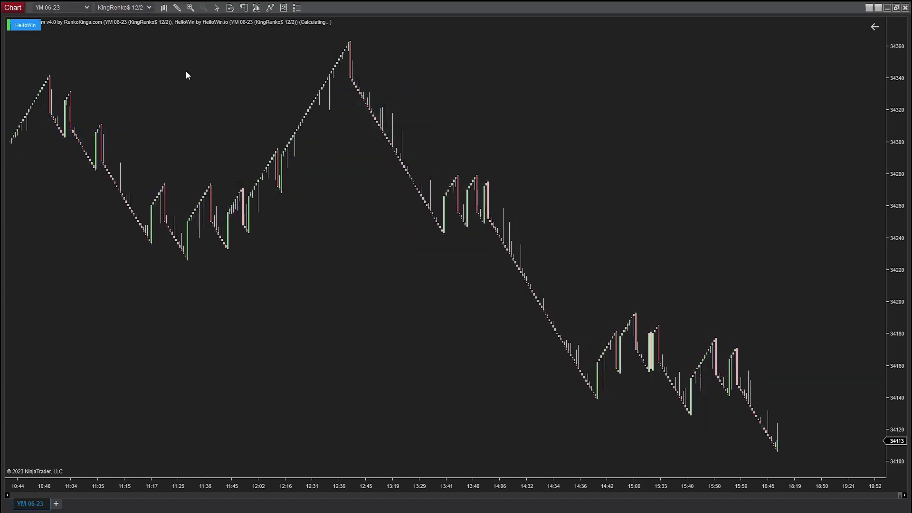
# In the HelloWin settings window, rename Set 1 to 'Signal trade Pullback MA 2'.
pyautogui.click(26, 38)
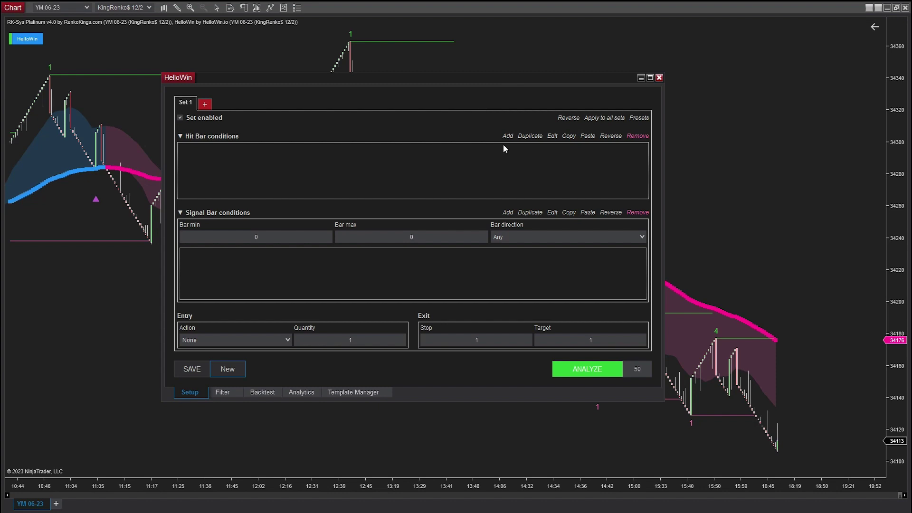
pyautogui.rightClick(185, 103)
pyautogui.click(210, 118)
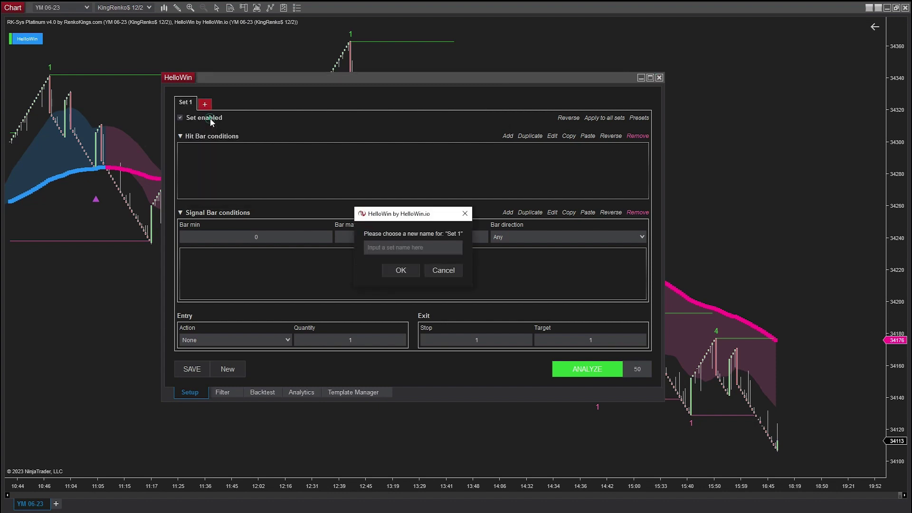
pyautogui.click(394, 251)
pyautogui.write('Signal 1')
pyautogui.press('BackSpace')
pyautogui.write('trade Pullback MA')
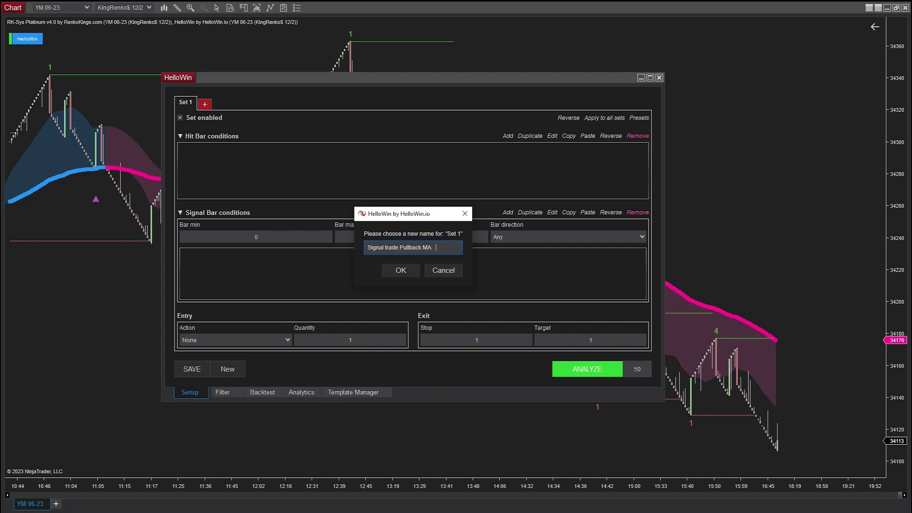
pyautogui.write(' 2')
pyautogui.press('Return')
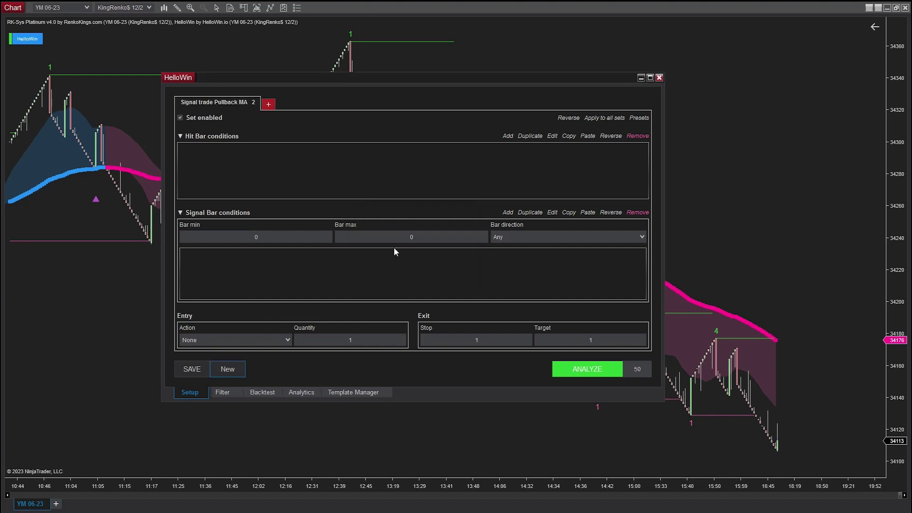
pyautogui.click(508, 136)
# Create a Hit Bar condition: RKSysPlatinum SignalPullbackMA equal to value 2.
pyautogui.click(378, 100)
pyautogui.click(342, 98)
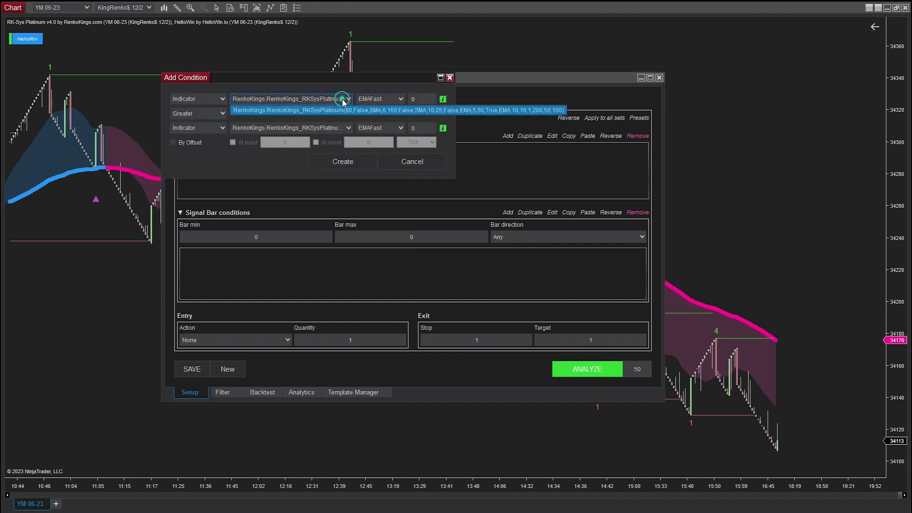
pyautogui.click(380, 99)
pyautogui.click(380, 98)
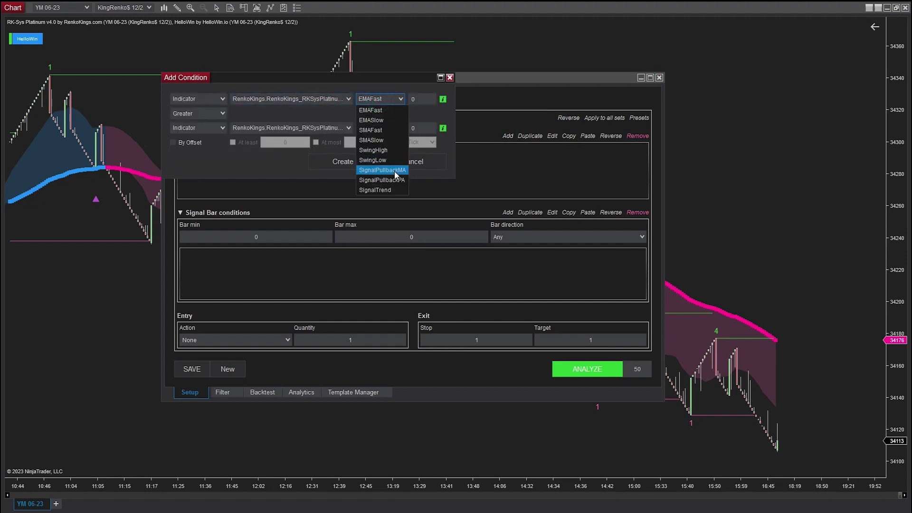
pyautogui.click(394, 171)
pyautogui.click(199, 113)
pyautogui.click(190, 171)
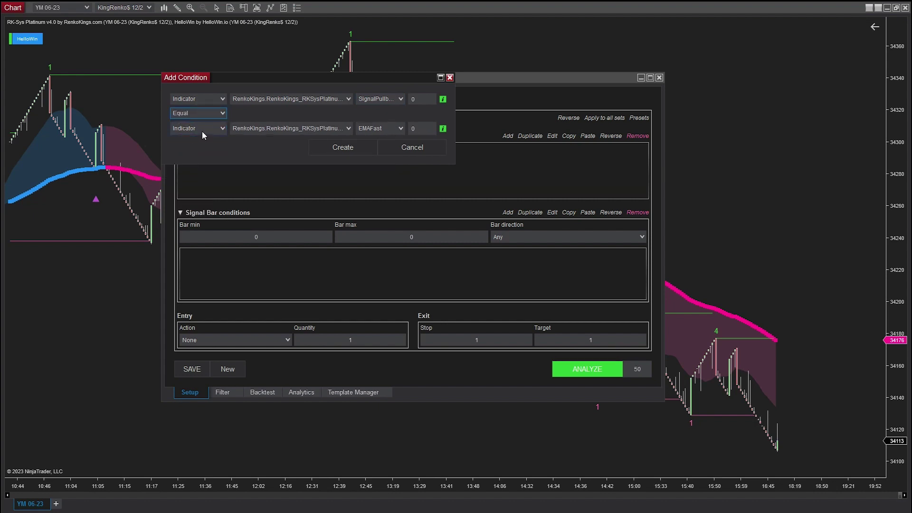
pyautogui.click(200, 130)
pyautogui.click(198, 161)
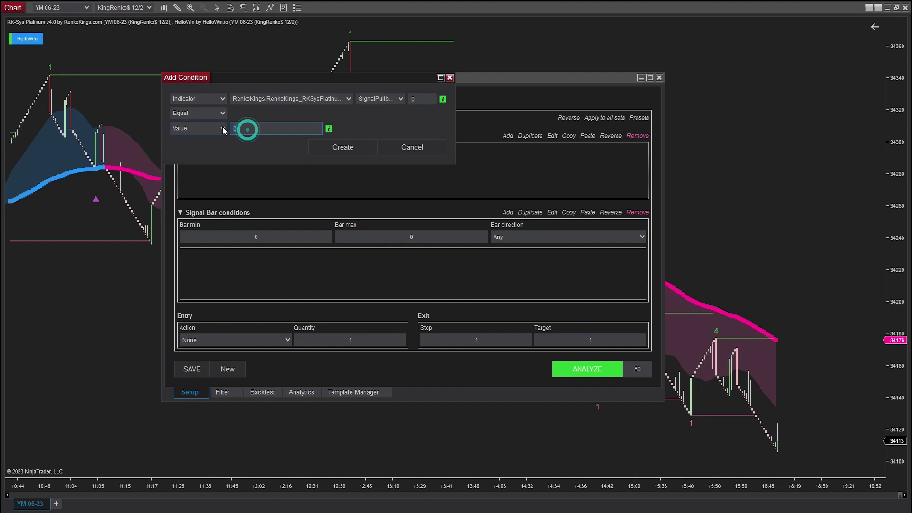
pyautogui.write('2')
pyautogui.click(342, 147)
# Set the bar direction to Up and the entry action to Buy.
pyautogui.click(540, 235)
pyautogui.click(526, 254)
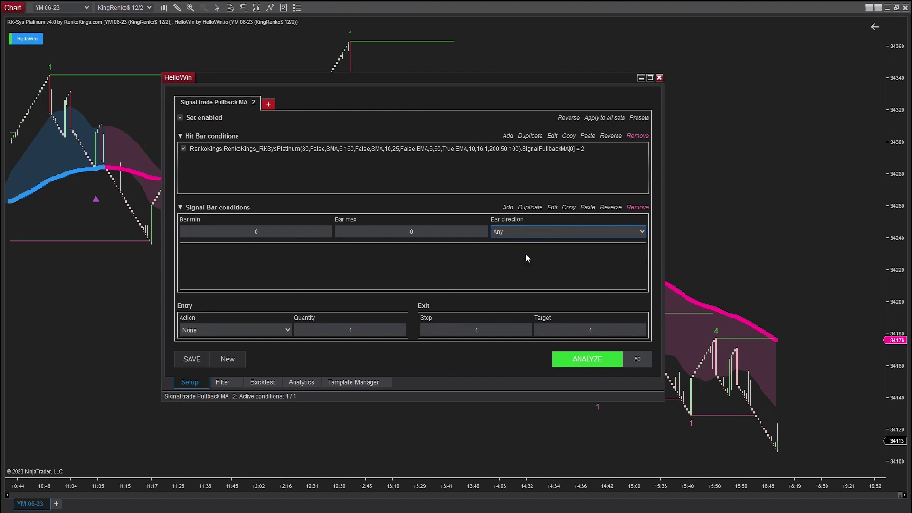
pyautogui.click(248, 331)
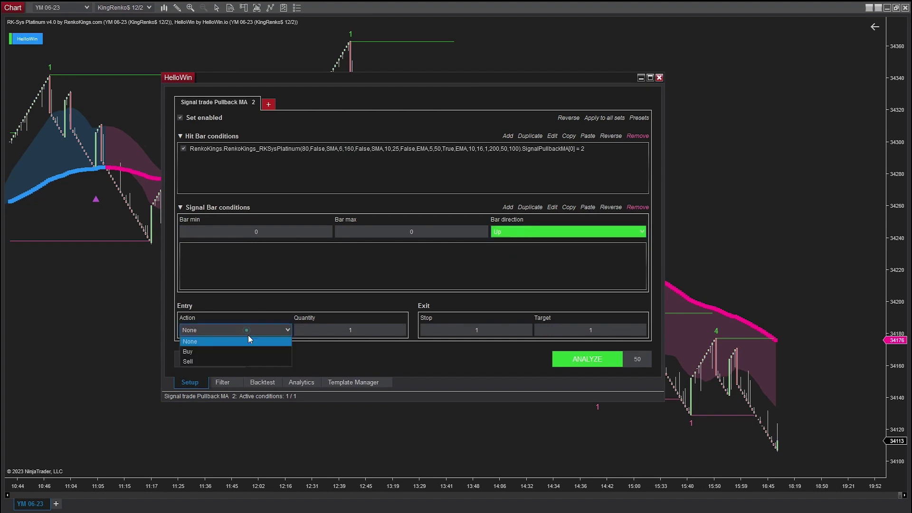
pyautogui.click(204, 360)
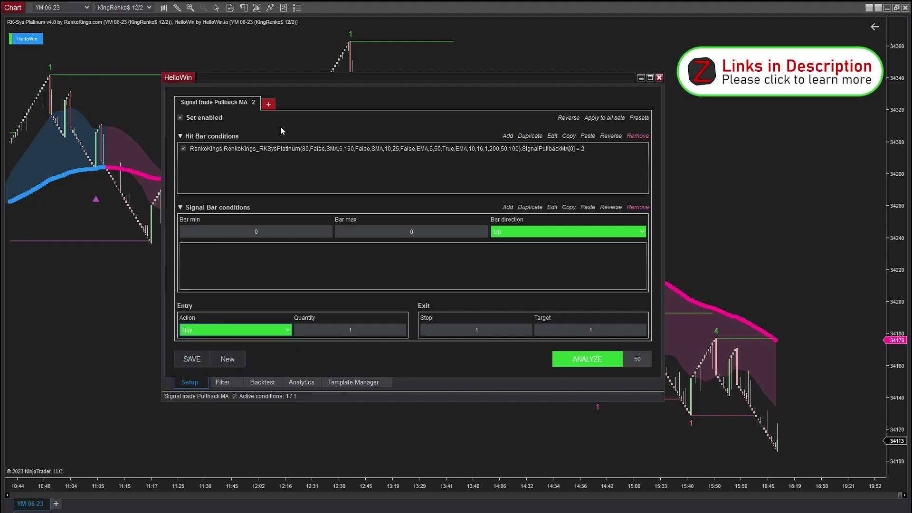
# Add a second condition set and start renaming its tab.
pyautogui.click(269, 104)
pyautogui.rightClick(271, 107)
pyautogui.click(287, 110)
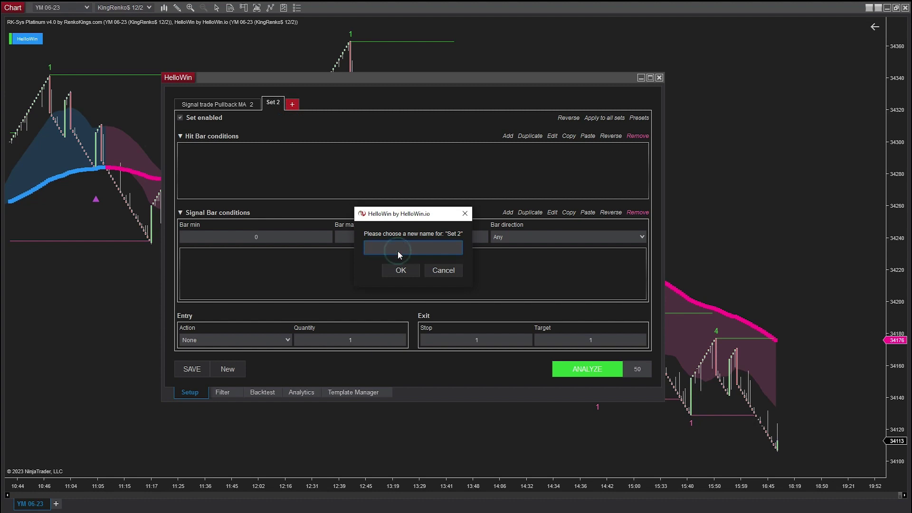
# Name Set 2 'Signal trade Pullback MA -2' and add condition SignalPullbackMA equal to value -2.
pyautogui.write('Signal trade Pullback MA -2')
pyautogui.click(400, 270)
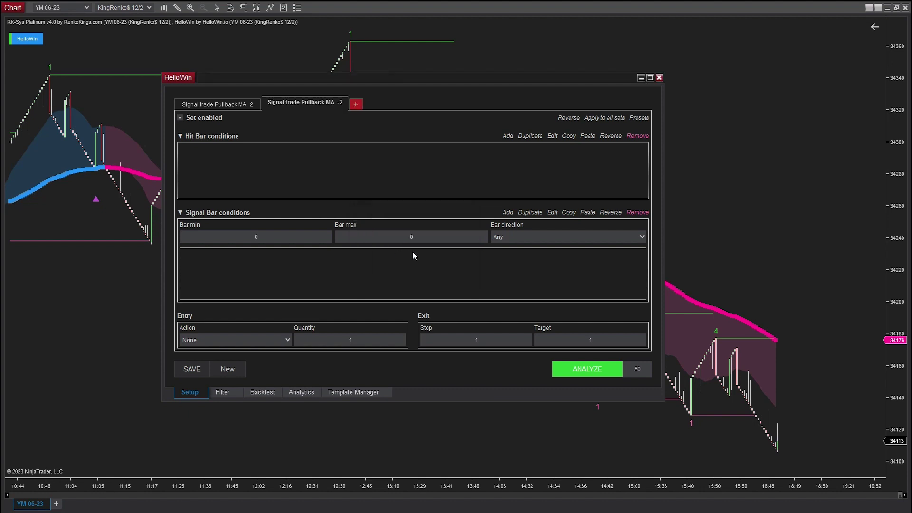
pyautogui.click(507, 136)
pyautogui.click(504, 99)
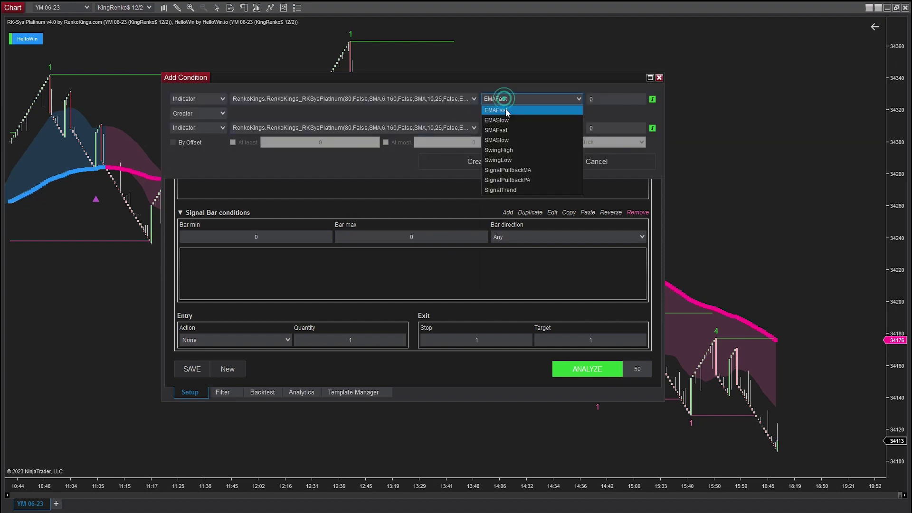
pyautogui.click(516, 177)
pyautogui.click(221, 114)
pyautogui.click(181, 165)
pyautogui.click(205, 127)
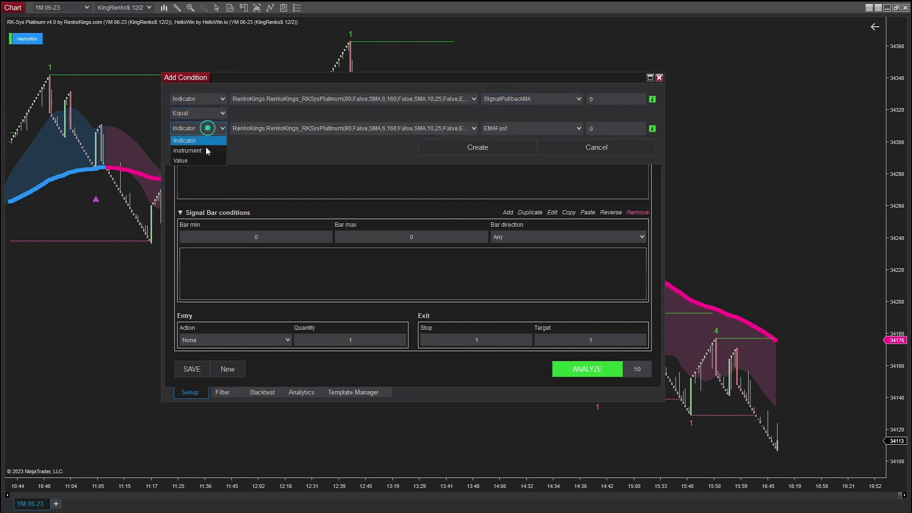
pyautogui.click(201, 159)
pyautogui.click(254, 128)
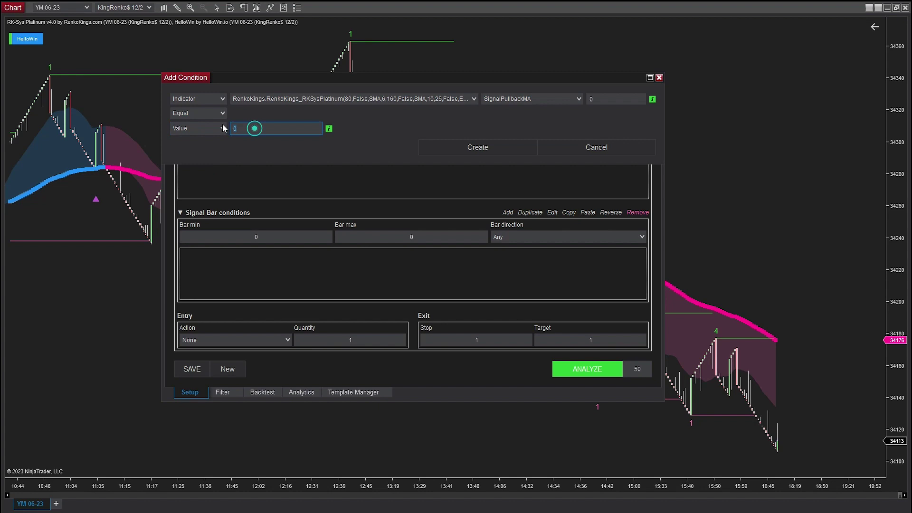
pyautogui.write('-2')
pyautogui.click(426, 151)
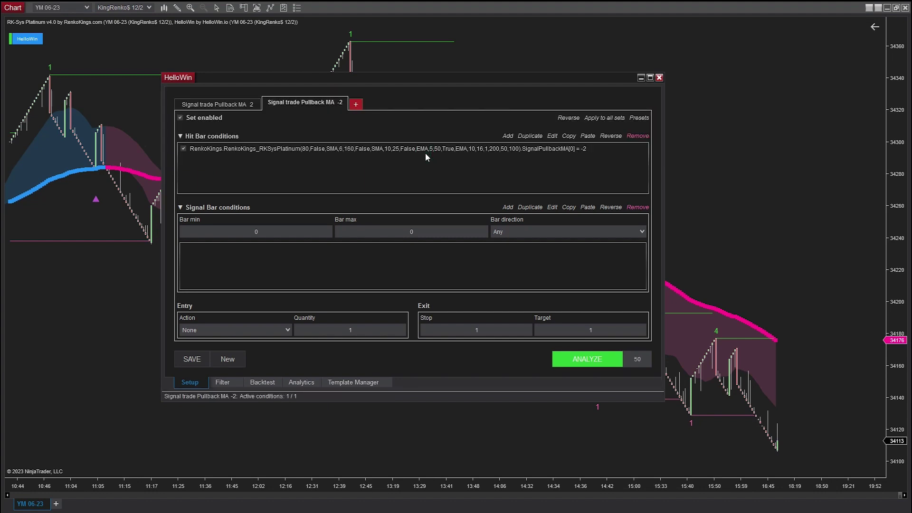
# Set bar direction Down and entry action Sell, then add a third set to rename.
pyautogui.click(505, 230)
pyautogui.click(511, 265)
pyautogui.click(247, 328)
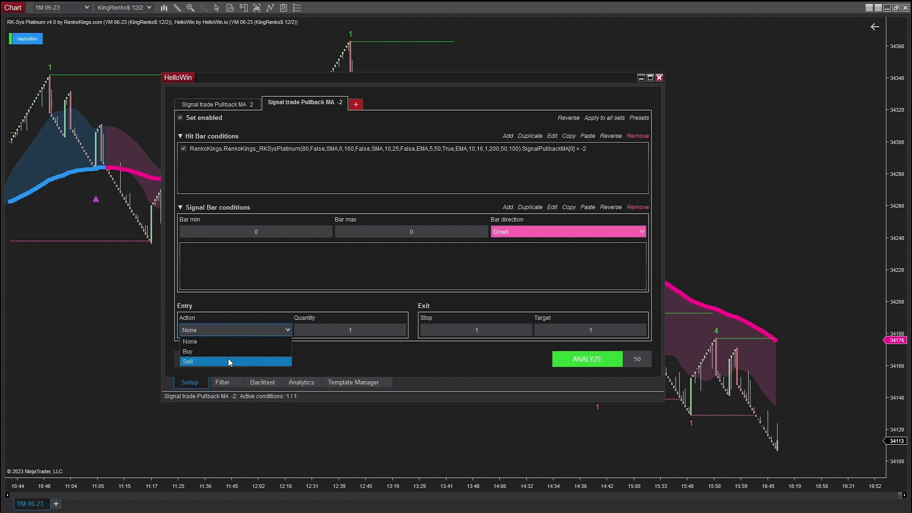
pyautogui.click(228, 360)
pyautogui.click(229, 359)
pyautogui.rightClick(358, 104)
# Name the third set 'Signal trade Pullback MA 3'.
pyautogui.click(380, 116)
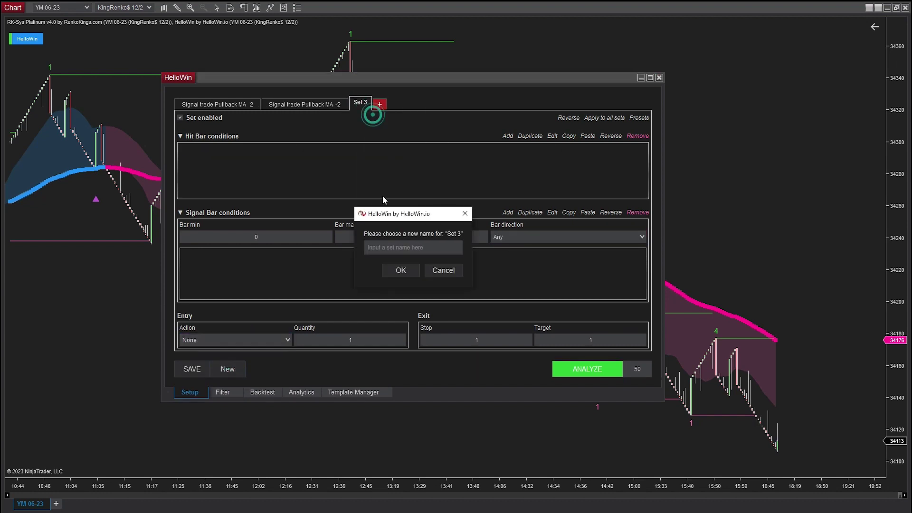
pyautogui.write('Signal ')
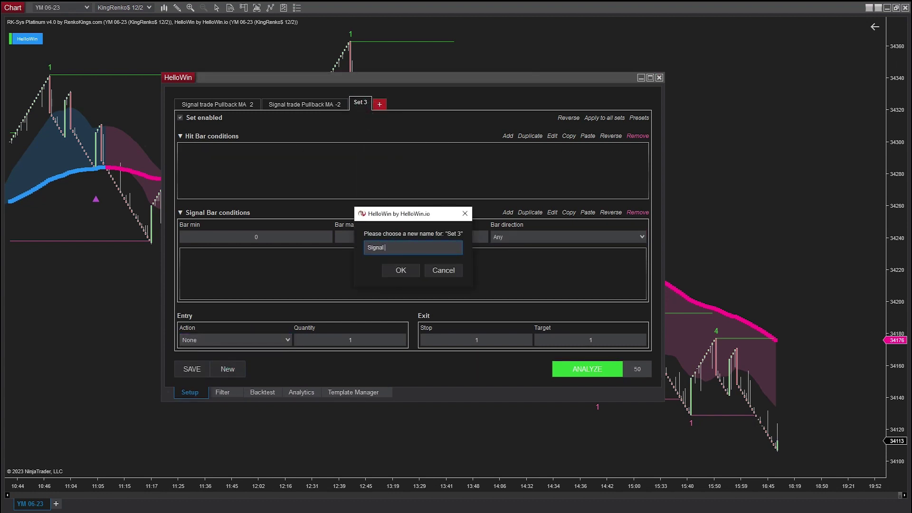
pyautogui.write('trade Pullback MA  3')
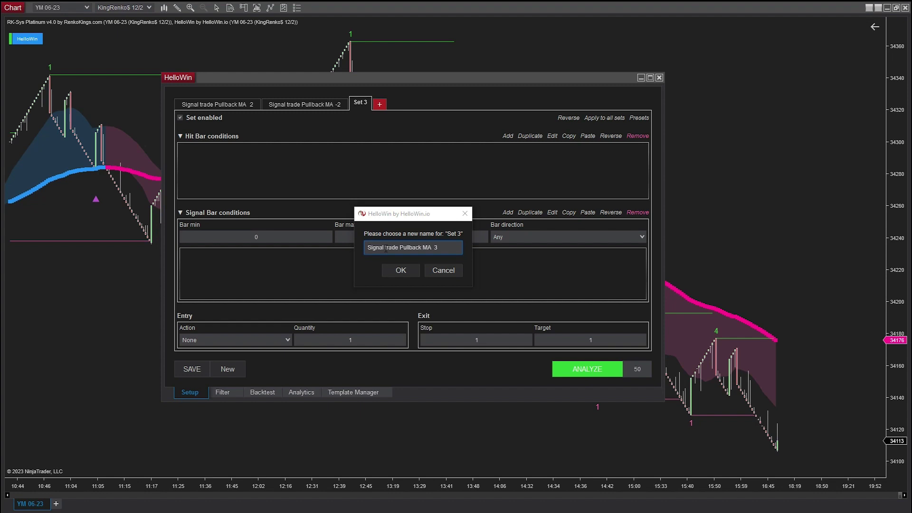
pyautogui.press('Return')
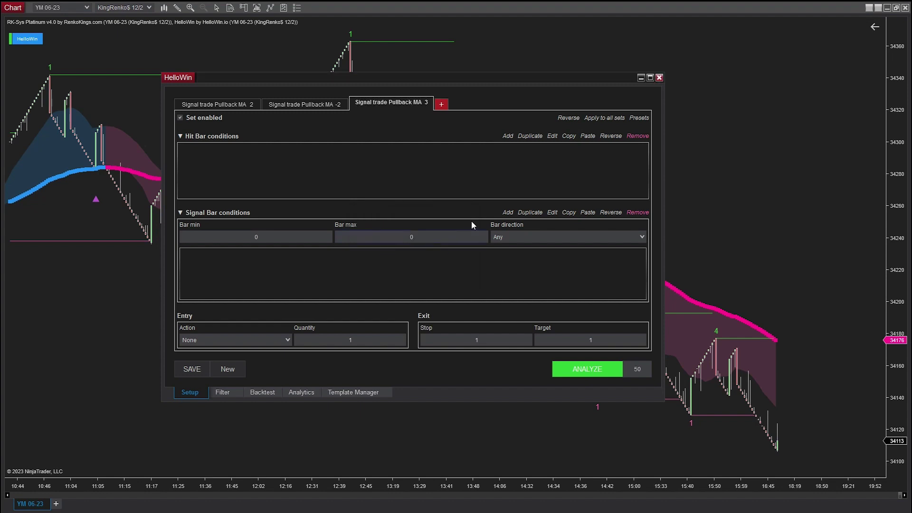
# Add a Hit Bar condition: SignalPullbackMA equal to value 3.
pyautogui.click(508, 136)
pyautogui.click(532, 99)
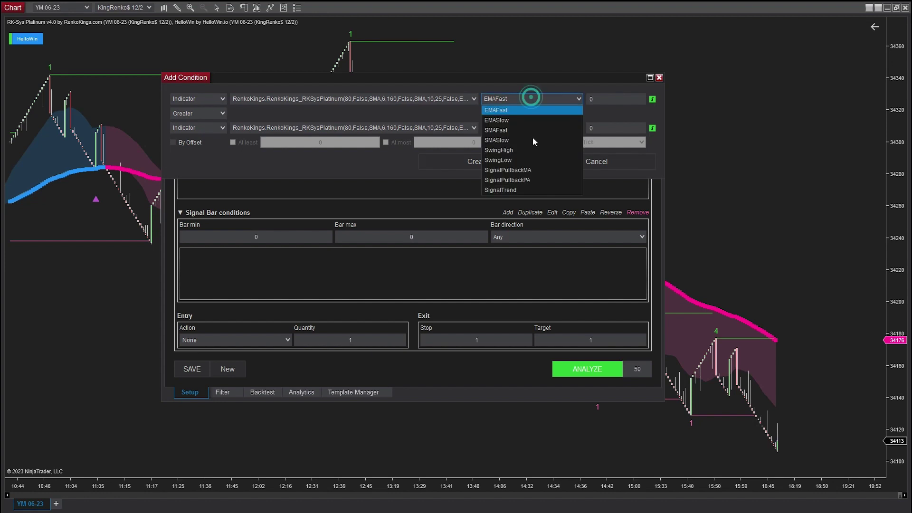
pyautogui.click(535, 176)
pyautogui.click(198, 113)
pyautogui.click(186, 172)
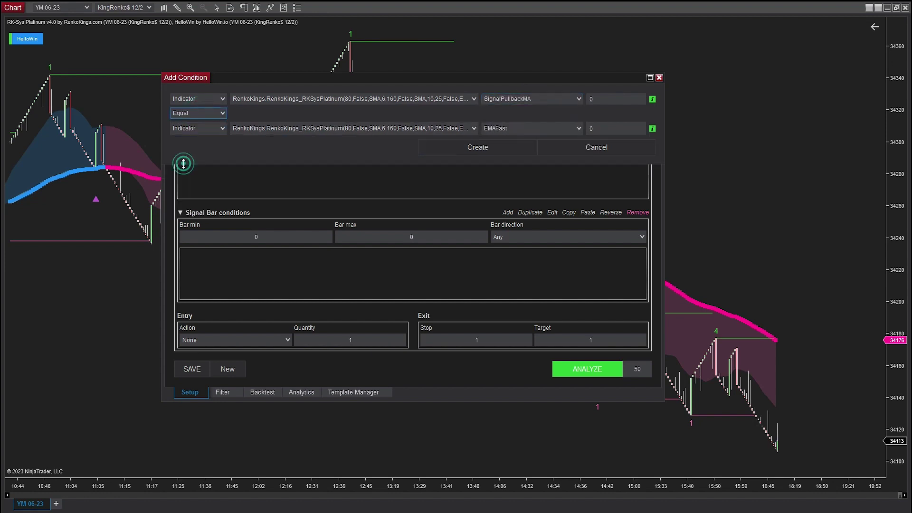
pyautogui.click(204, 128)
pyautogui.click(205, 160)
pyautogui.write('3')
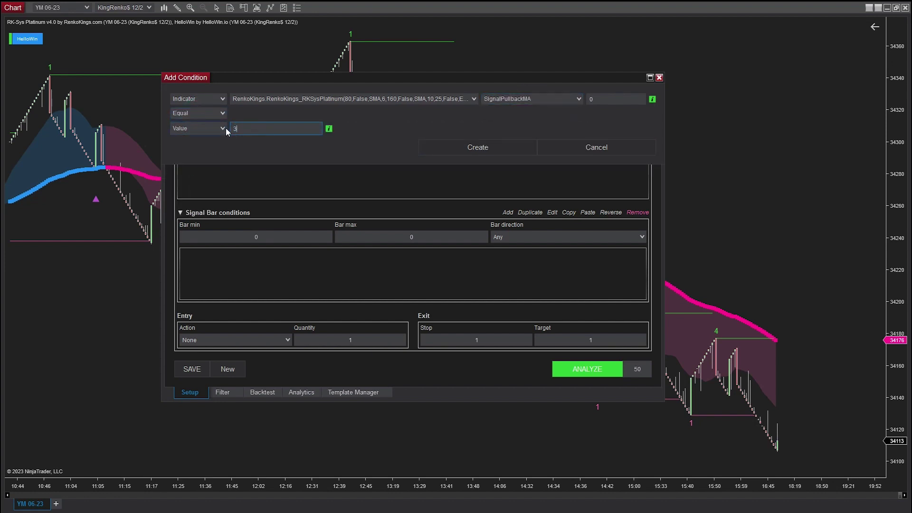
pyautogui.click(477, 147)
# Set bar direction Up and entry action Buy.
pyautogui.click(518, 231)
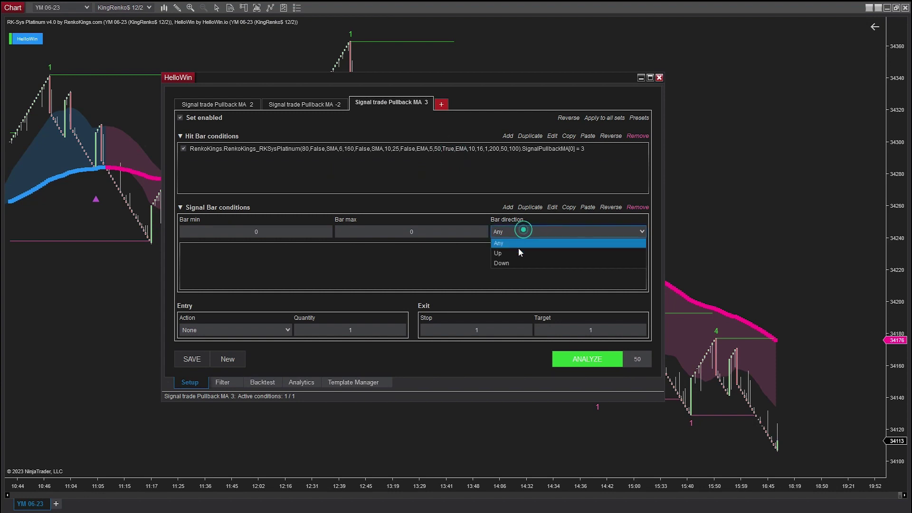
pyautogui.click(515, 252)
pyautogui.click(260, 331)
pyautogui.click(214, 349)
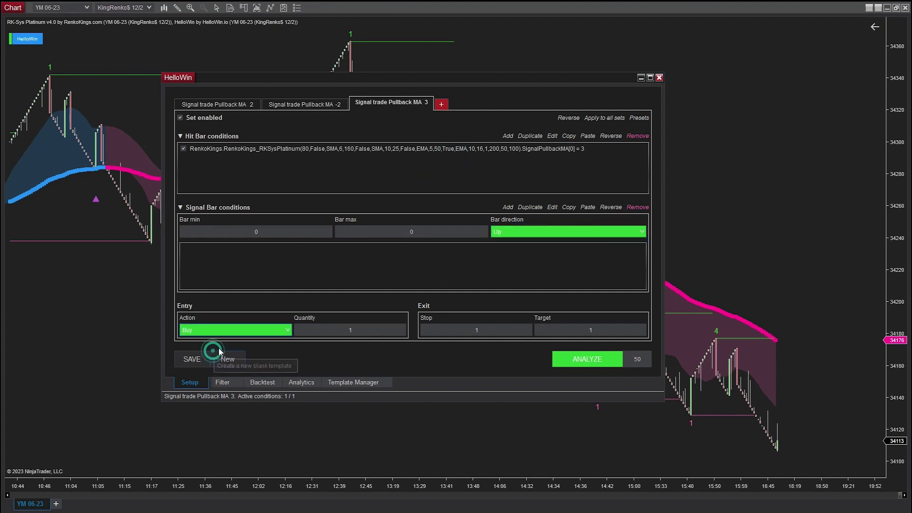
# Add a fourth set named 'Signal trade Pullback MA -3'.
pyautogui.click(442, 104)
pyautogui.click(435, 247)
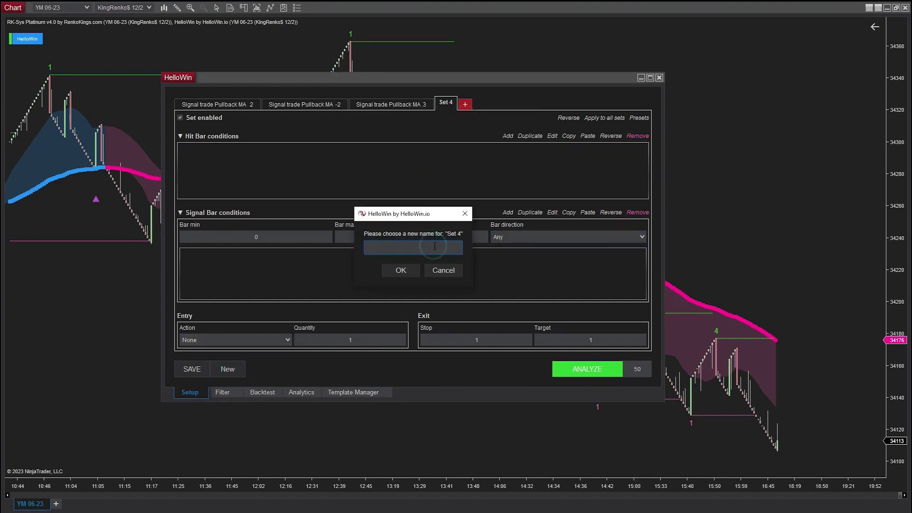
pyautogui.write('Signal trade Pullback MA -3')
pyautogui.press('Return')
# Add a Hit Bar condition: SignalPullbackMA equal to value -3.
pyautogui.click(507, 137)
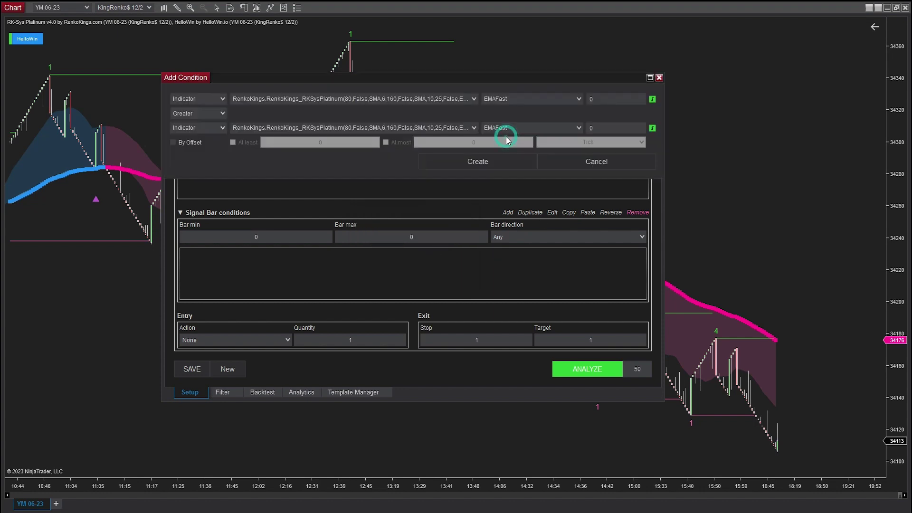
pyautogui.click(496, 98)
pyautogui.click(522, 167)
pyautogui.click(212, 113)
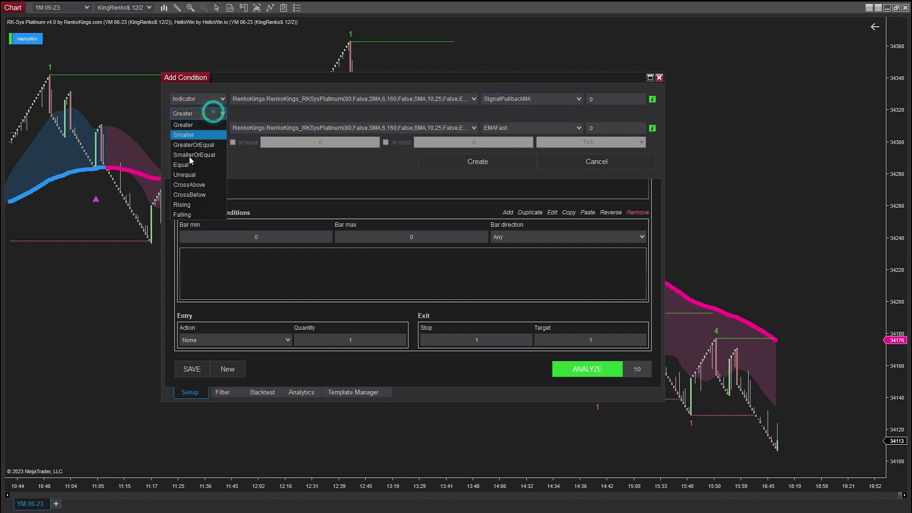
pyautogui.click(195, 153)
pyautogui.click(197, 129)
pyautogui.click(206, 160)
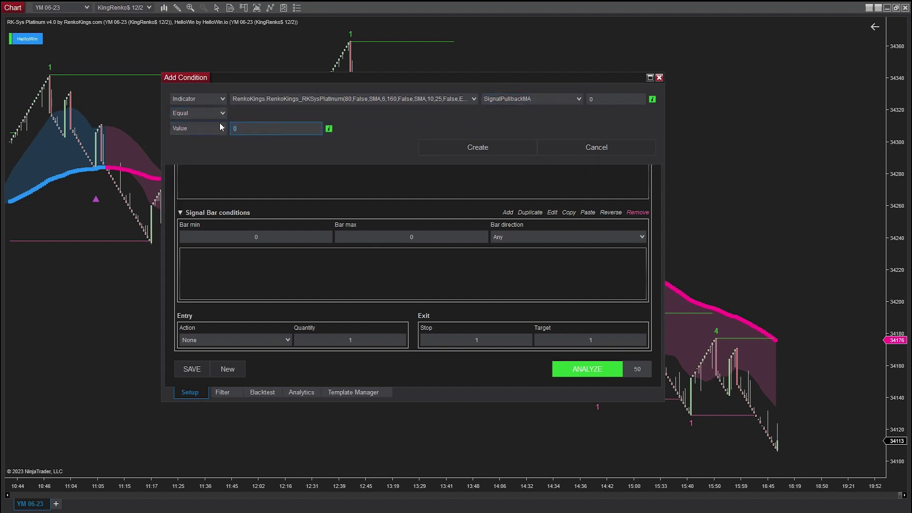
pyautogui.write('-3')
pyautogui.click(454, 151)
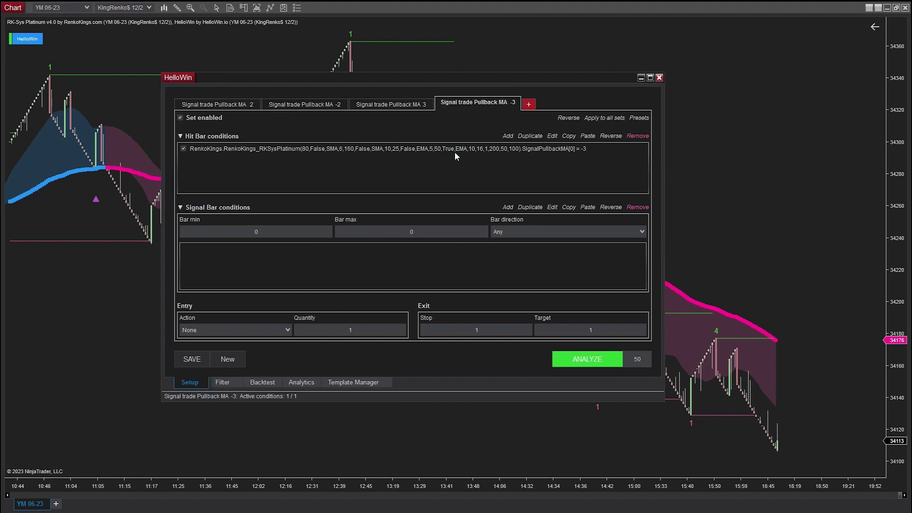
# Set bar direction Down and entry action Sell.
pyautogui.click(513, 236)
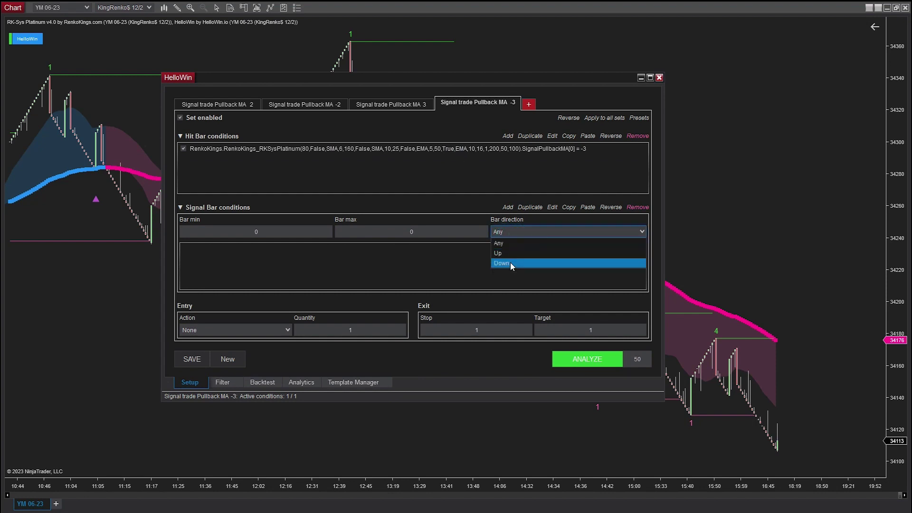
pyautogui.click(510, 262)
pyautogui.click(269, 330)
pyautogui.click(259, 361)
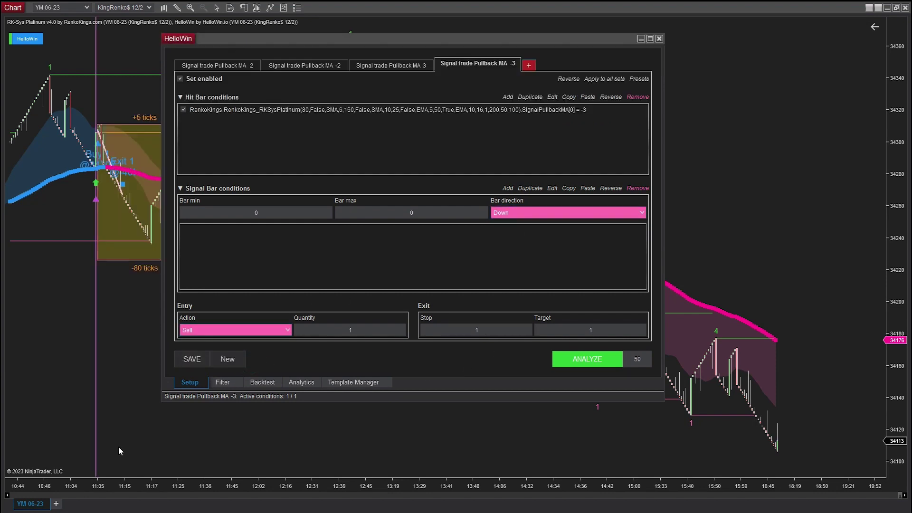
# Enter a Stop of 40 and a Target of 162.
pyautogui.click(483, 332)
pyautogui.write('40')
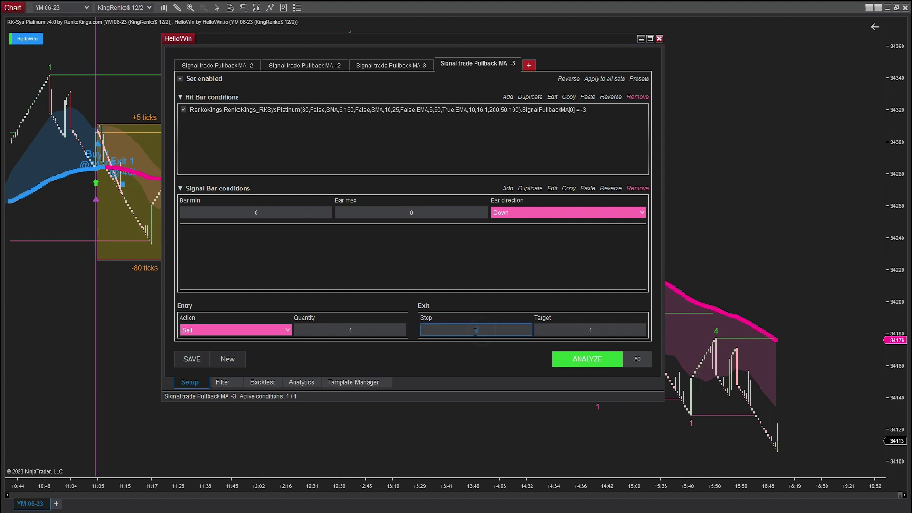
pyautogui.click(608, 330)
pyautogui.write('162')
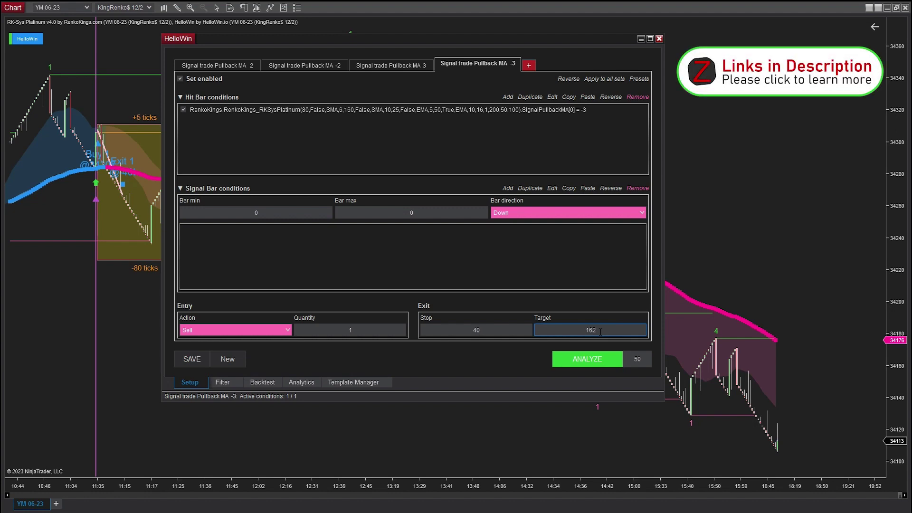
# Apply the Stop and Target values to all sets.
pyautogui.click(604, 78)
pyautogui.click(396, 224)
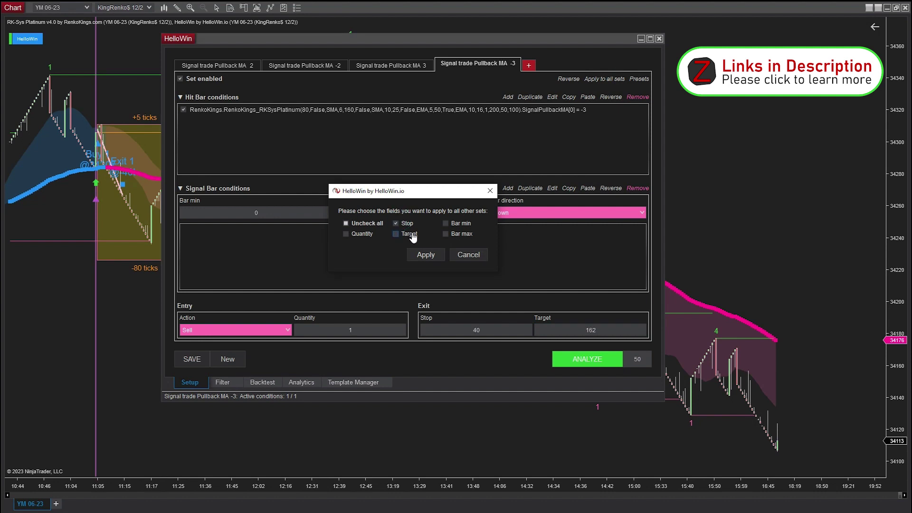
pyautogui.click(395, 234)
pyautogui.click(425, 255)
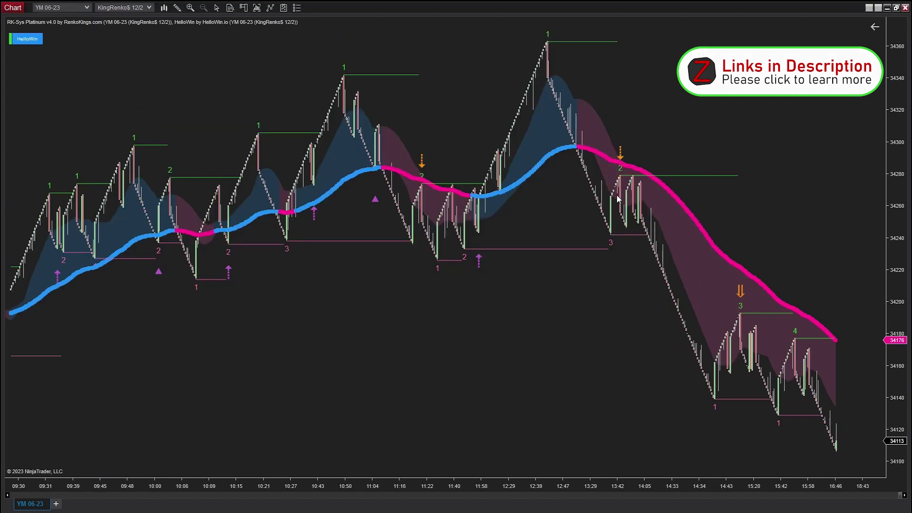
# Check the data series Days to load value of 200, close it, and reopen HelloWin.
pyautogui.doubleClick(599, 195)
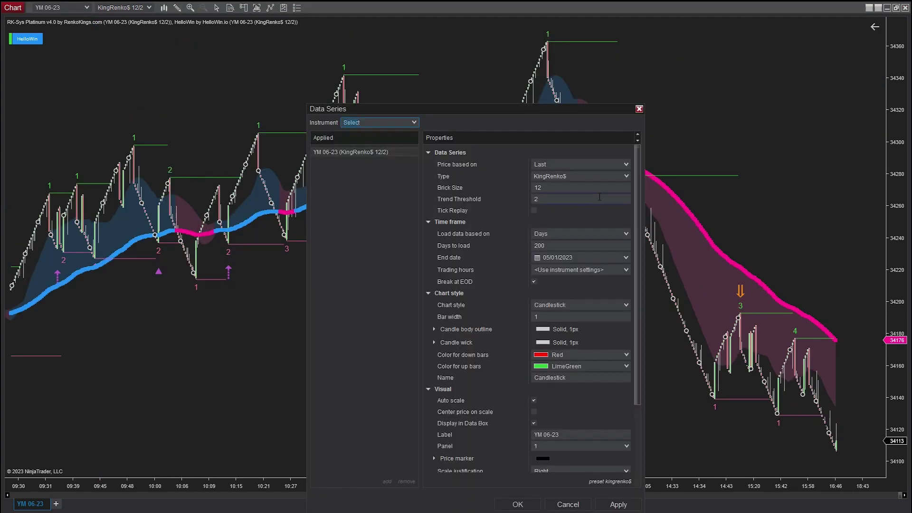
pyautogui.click(547, 247)
pyautogui.doubleClick(547, 246)
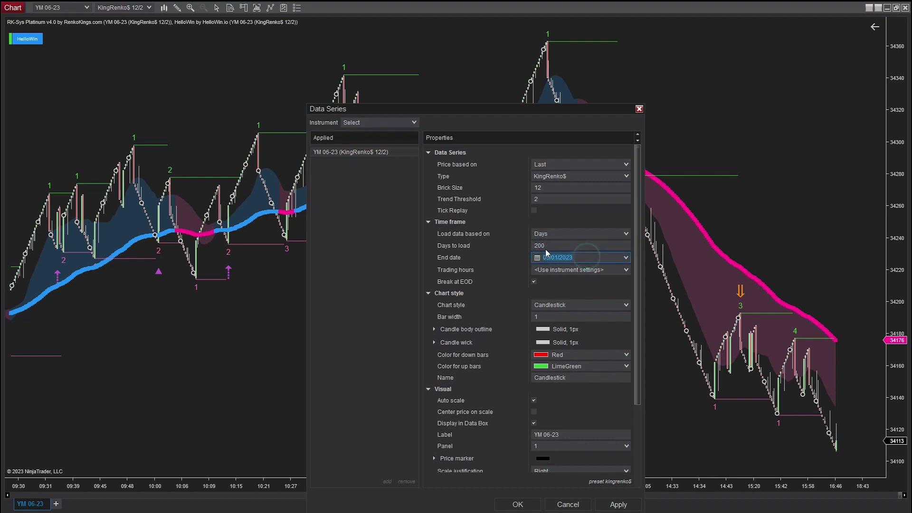
pyautogui.click(575, 507)
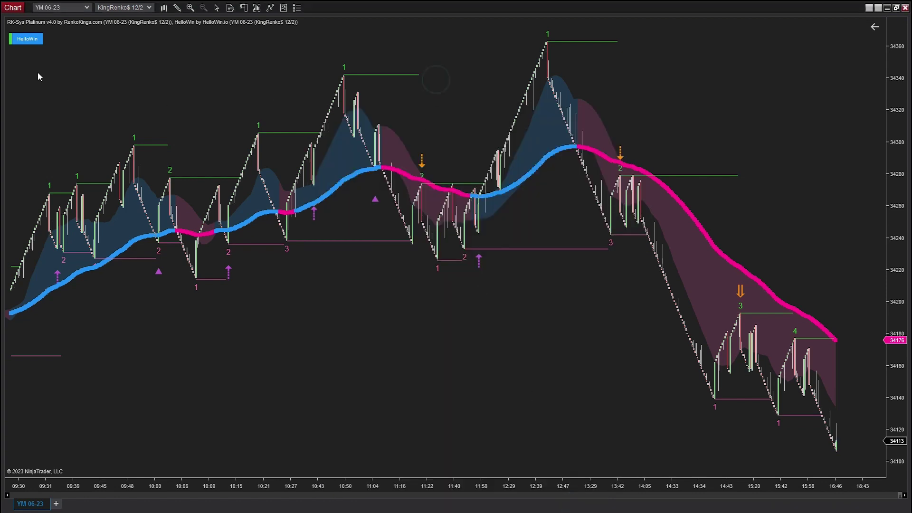
pyautogui.click(29, 39)
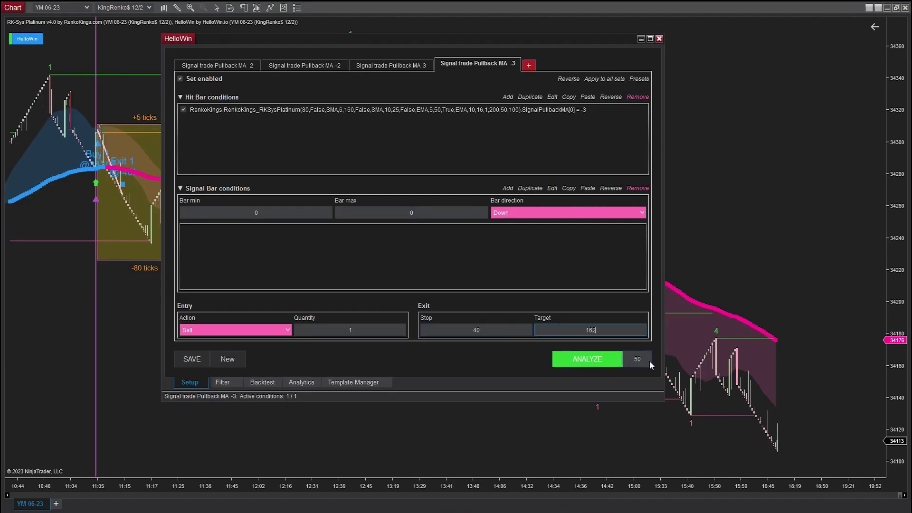
# Select the Signal trade Pullback MA -3 set and run ANALYZE for the backtest PnL curve.
pyautogui.click(407, 65)
pyautogui.click(611, 361)
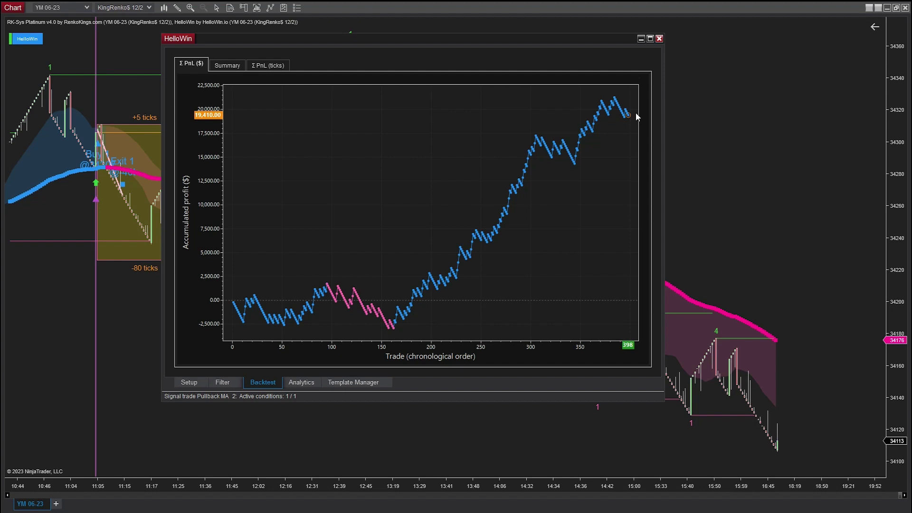
pyautogui.click(228, 66)
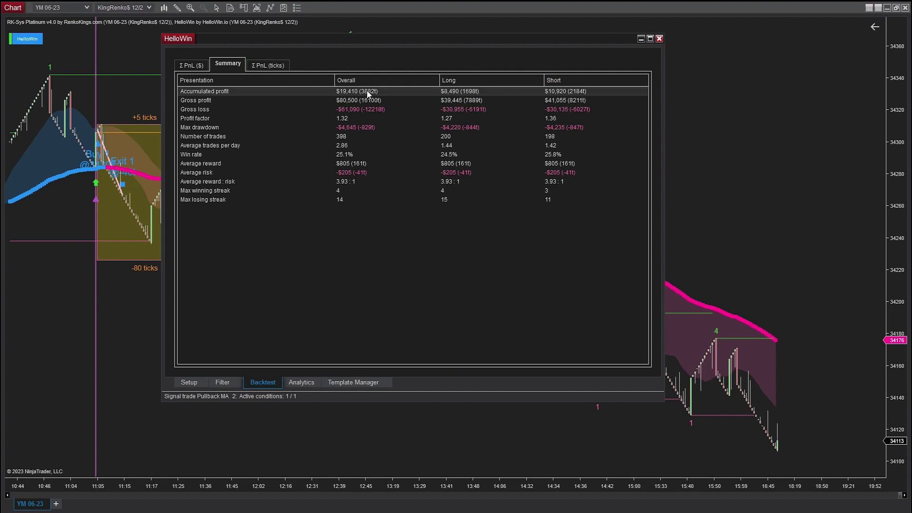
pyautogui.click(343, 119)
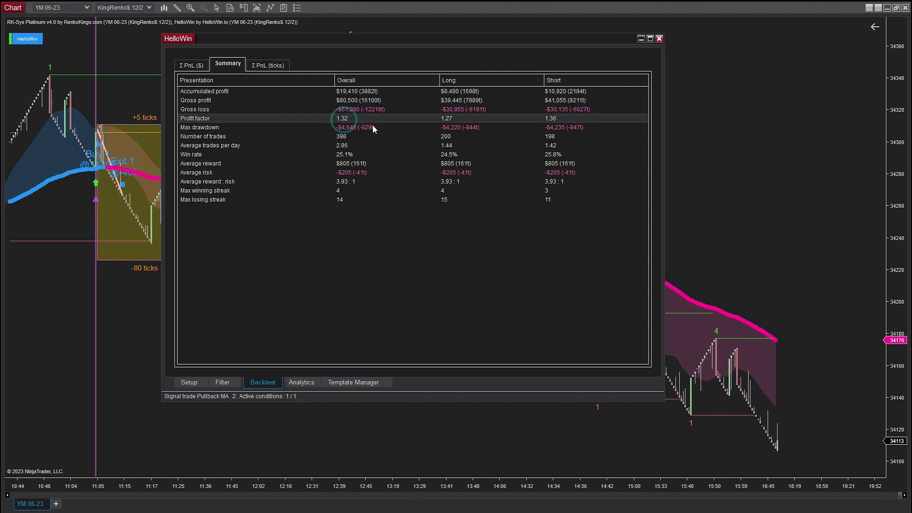
pyautogui.click(372, 124)
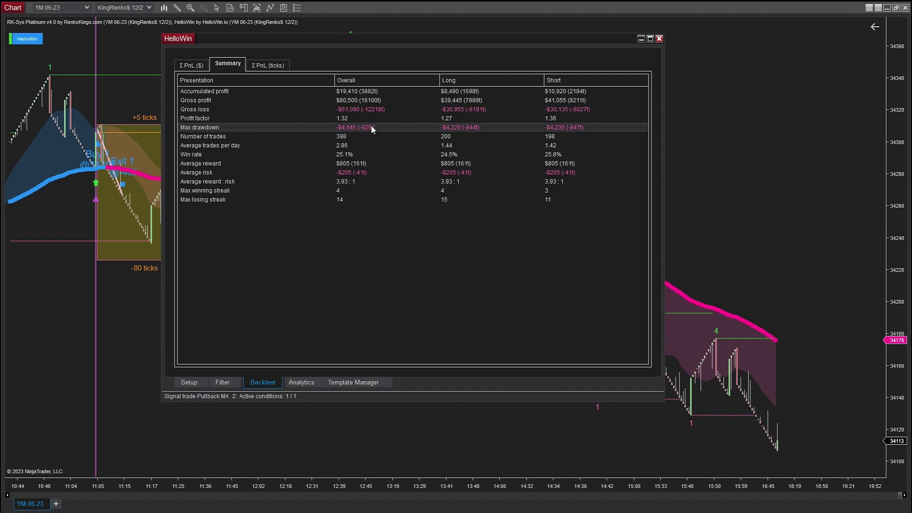
pyautogui.click(340, 146)
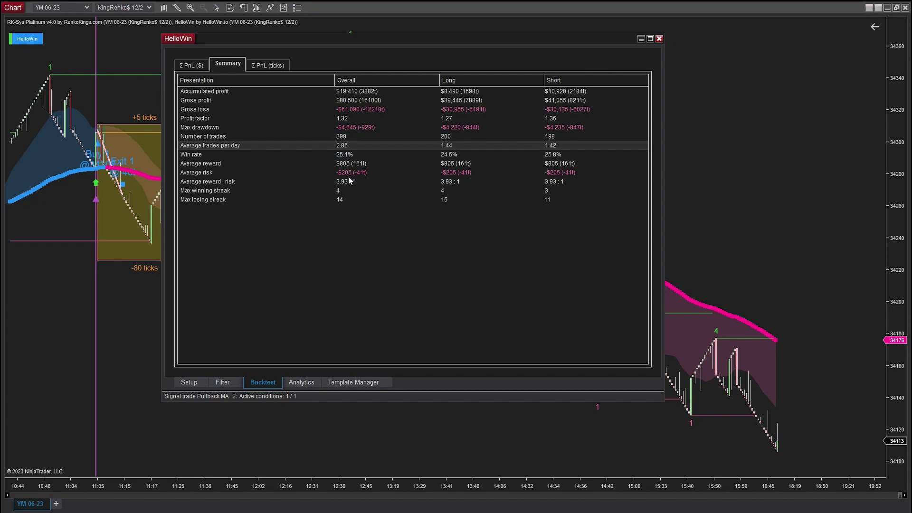
pyautogui.click(332, 154)
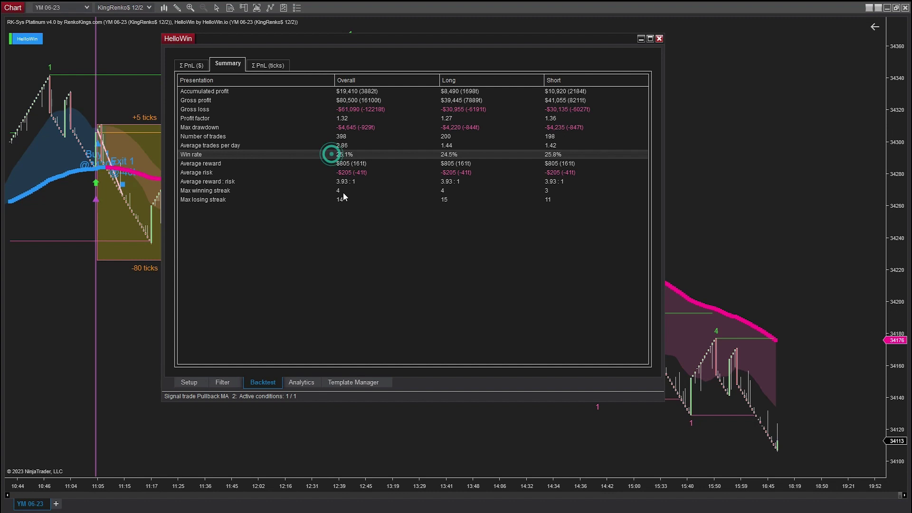
pyautogui.click(317, 190)
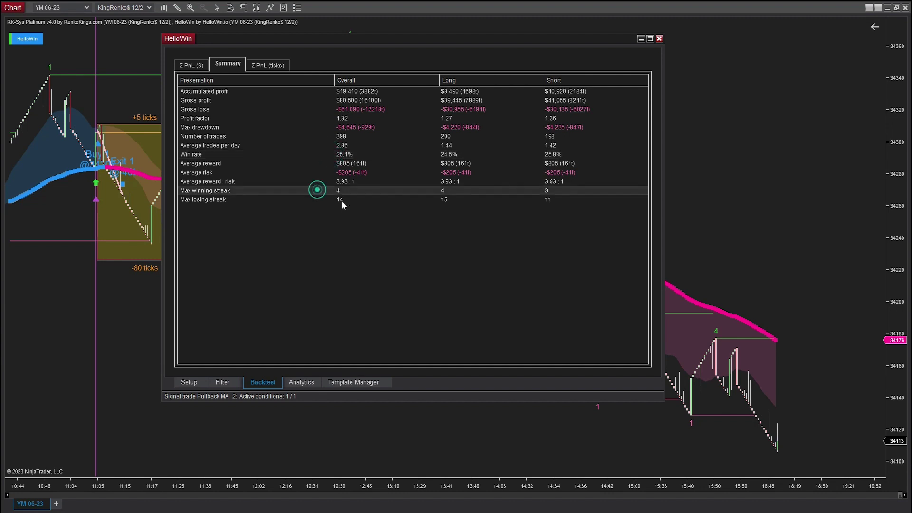
pyautogui.click(341, 200)
pyautogui.click(342, 94)
pyautogui.click(195, 67)
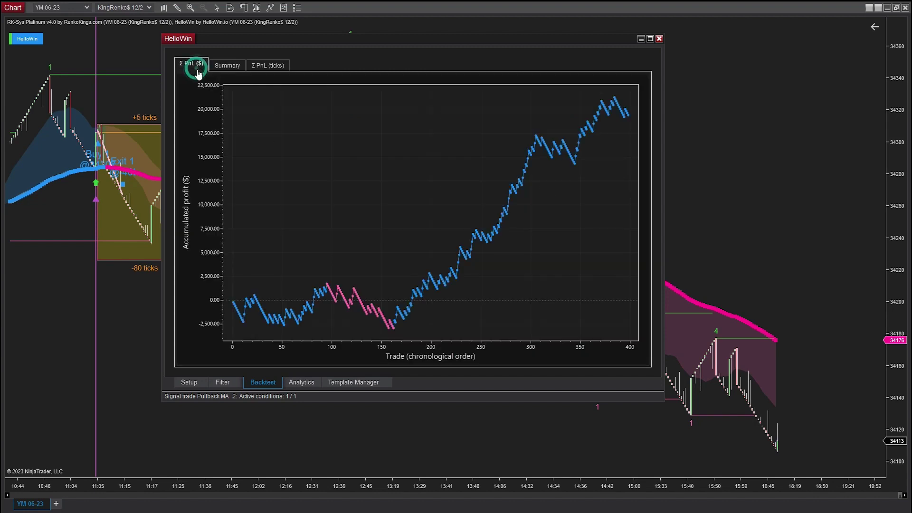
pyautogui.click(122, 418)
# Pan and scroll the YM 06-23 Renko chart to inspect HelloWin's buy, sell and exit markers.
pyautogui.moveTo(119, 416); pyautogui.dragTo(700, 382)
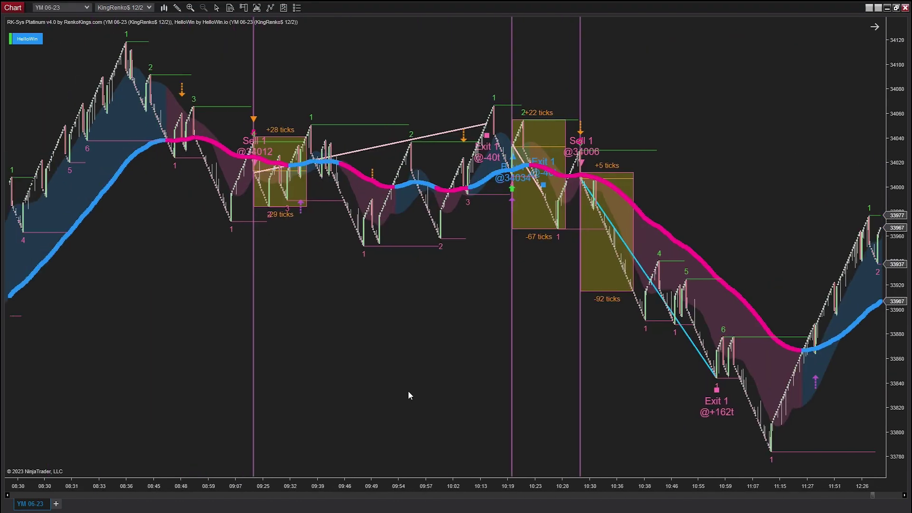
pyautogui.scroll(15, 637, 380)
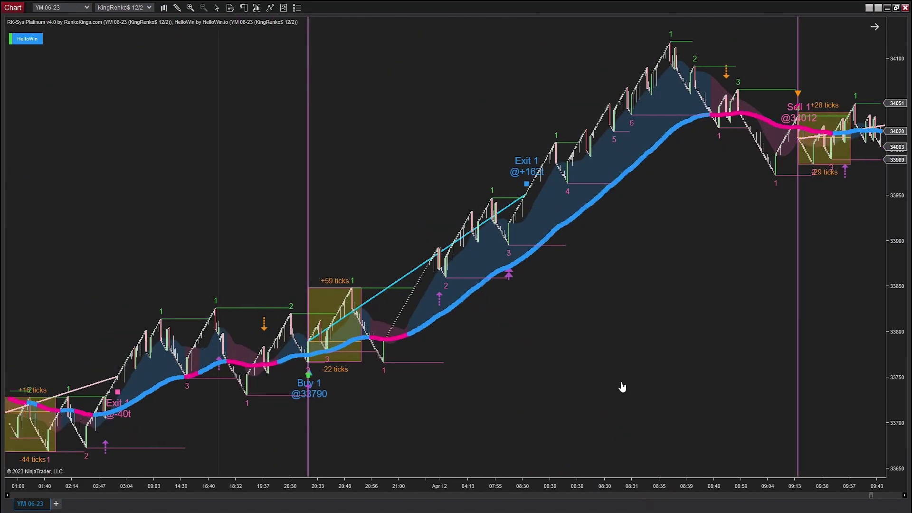
pyautogui.scroll(15, 132, 430)
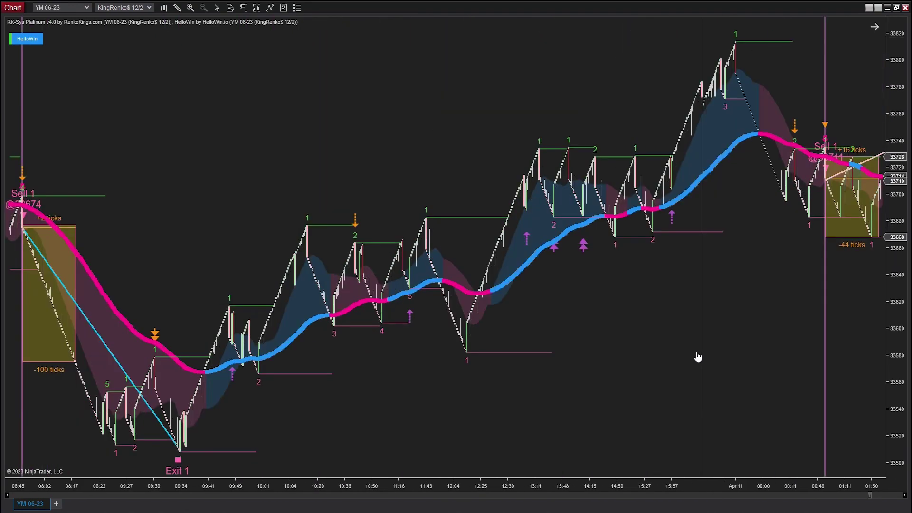
pyautogui.scroll(15, 304, 380)
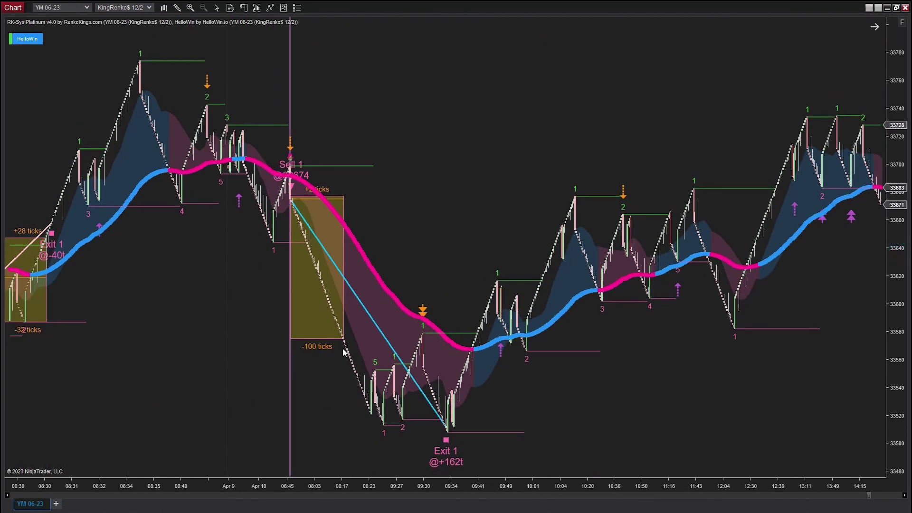
pyautogui.scroll(-10, 299, 381)
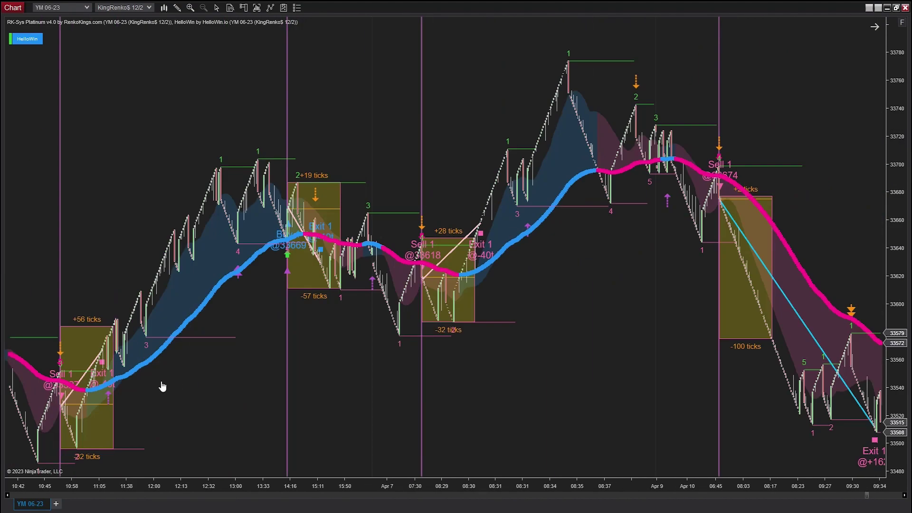
pyautogui.scroll(-15, 726, 396)
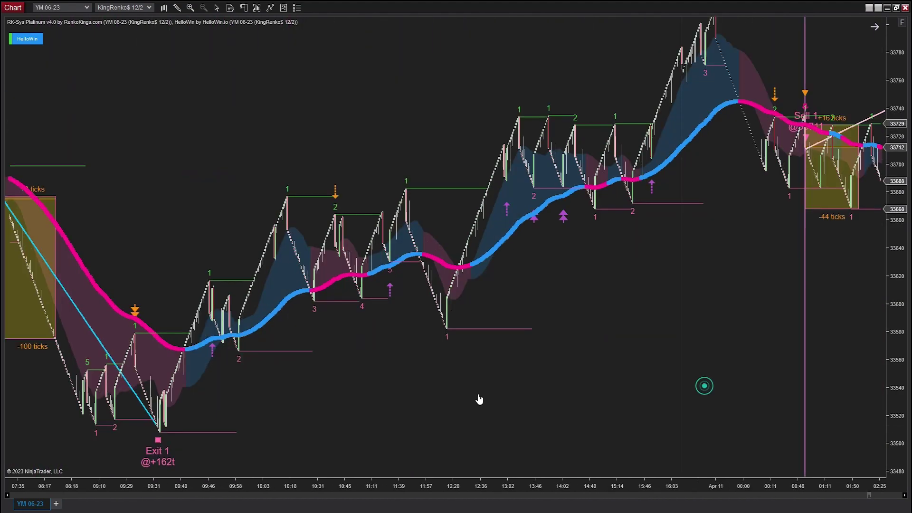
pyautogui.scroll(-10, 837, 166)
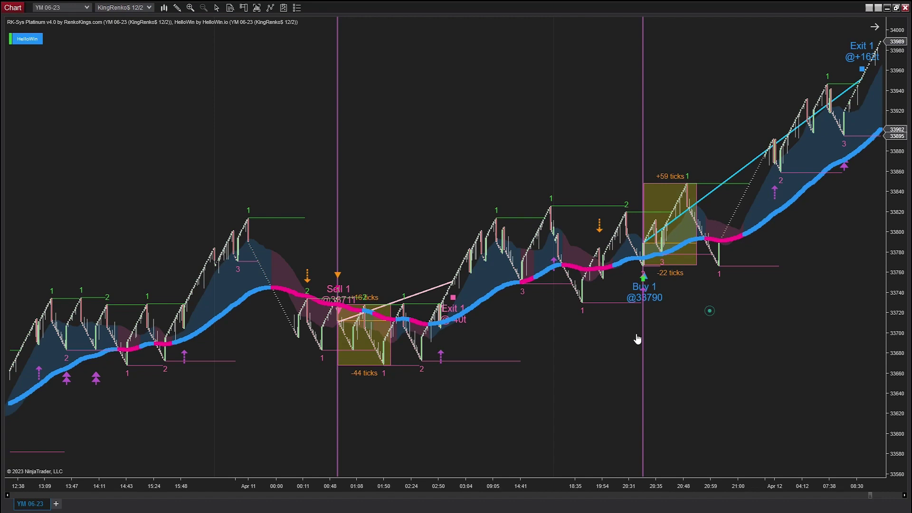
pyautogui.scroll(-10, 638, 339)
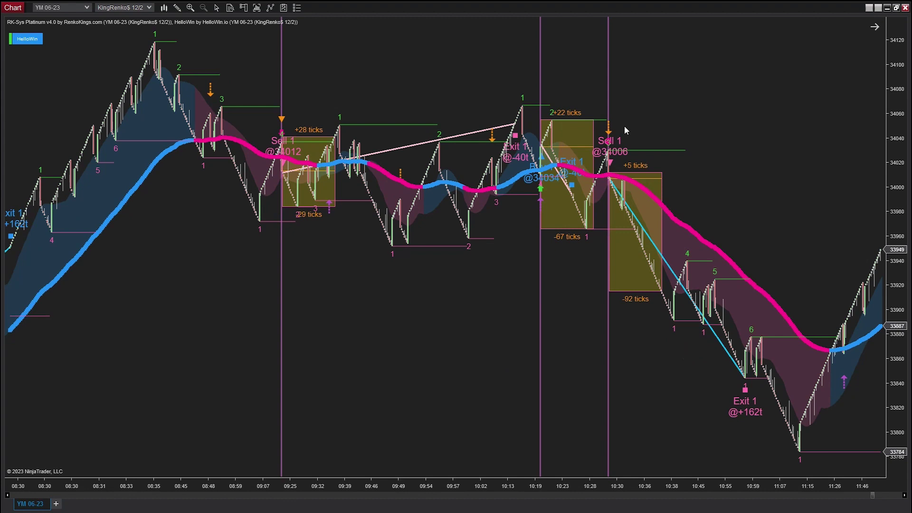
pyautogui.scroll(-5, 713, 399)
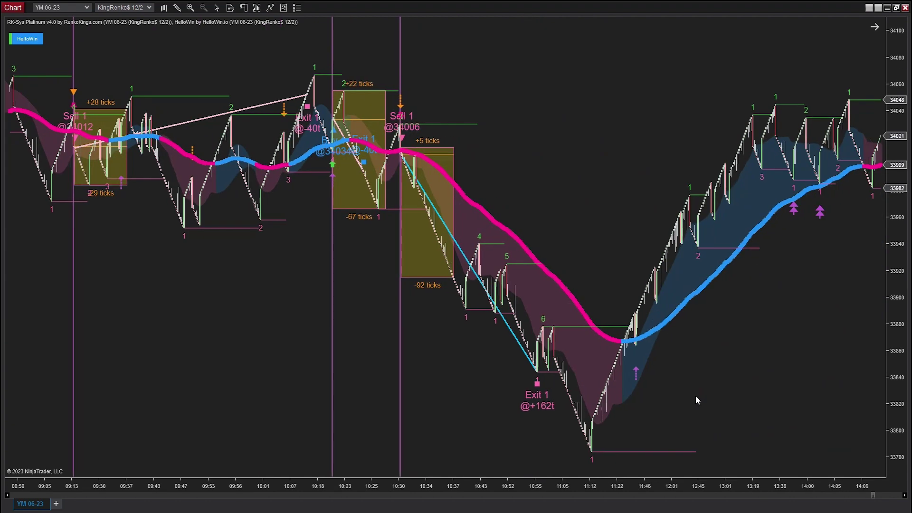
# Reopen HelloWin on the Backtest Σ PnL ($) curve, trade 344 highlighted at $14,320.
pyautogui.click(27, 40)
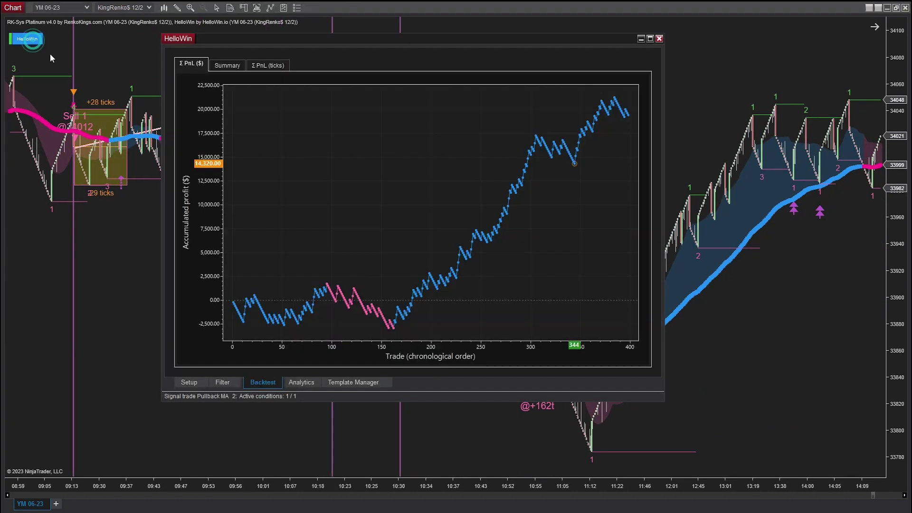